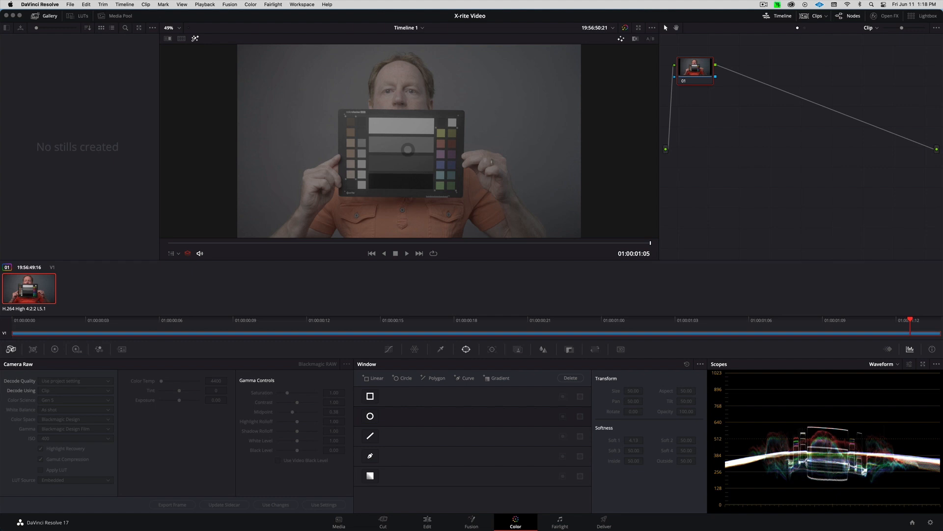
In Project Settings, set Color Management to DaVinci YRGB Color Managed with the DaVinci Wide Gamut preset, and save
left_click(71, 4)
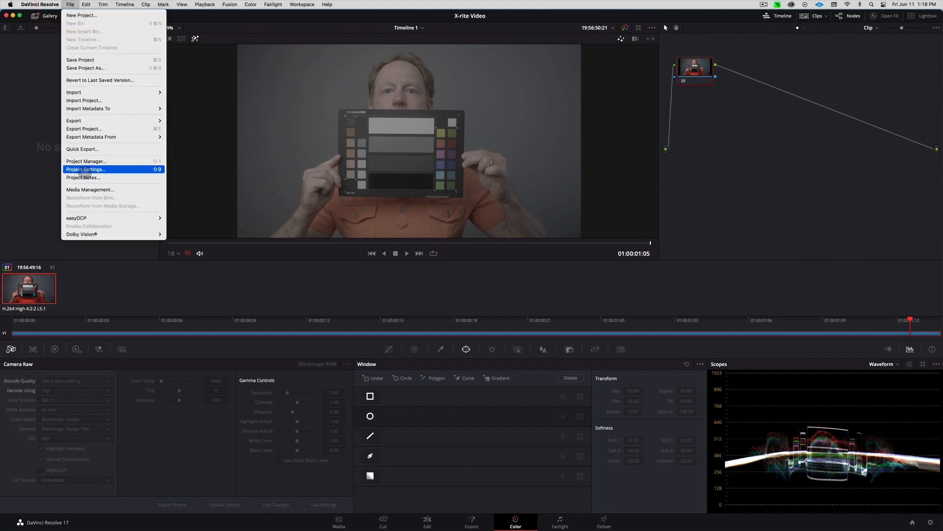
left_click(83, 169)
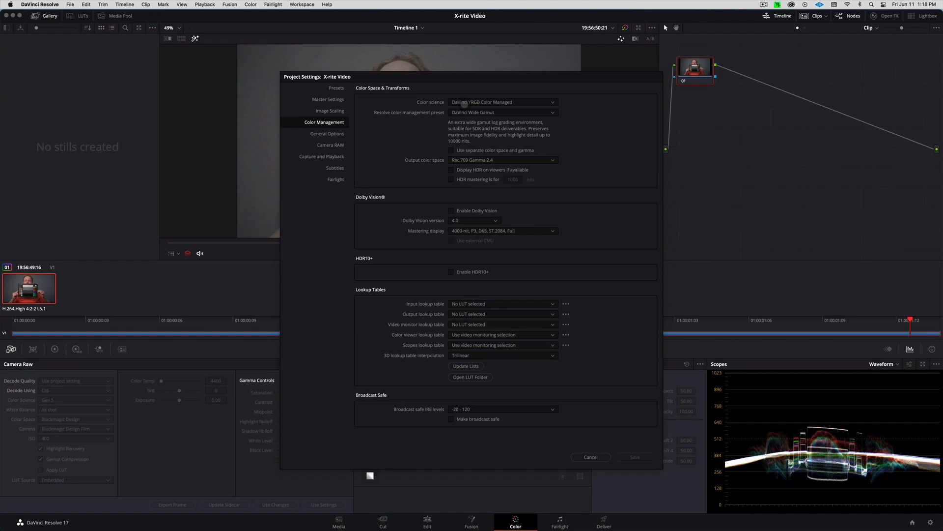
left_click(470, 103)
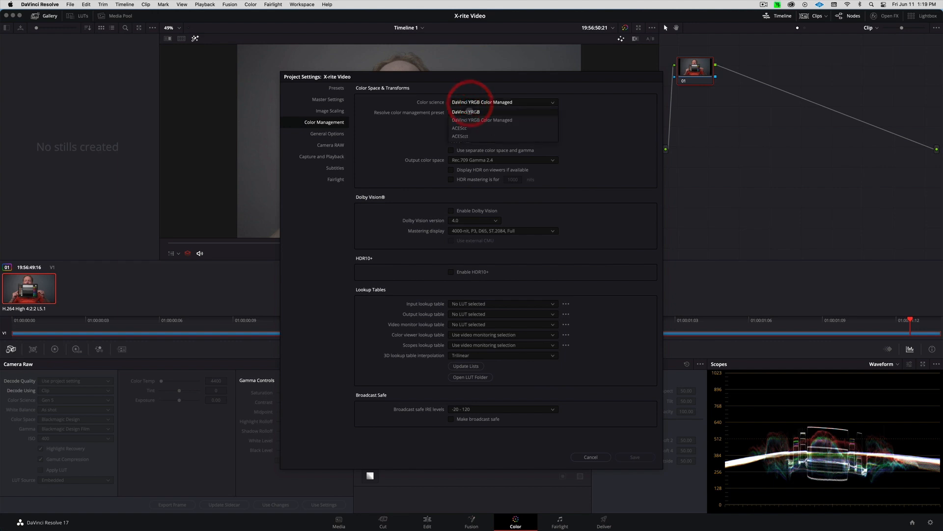
left_click(469, 110)
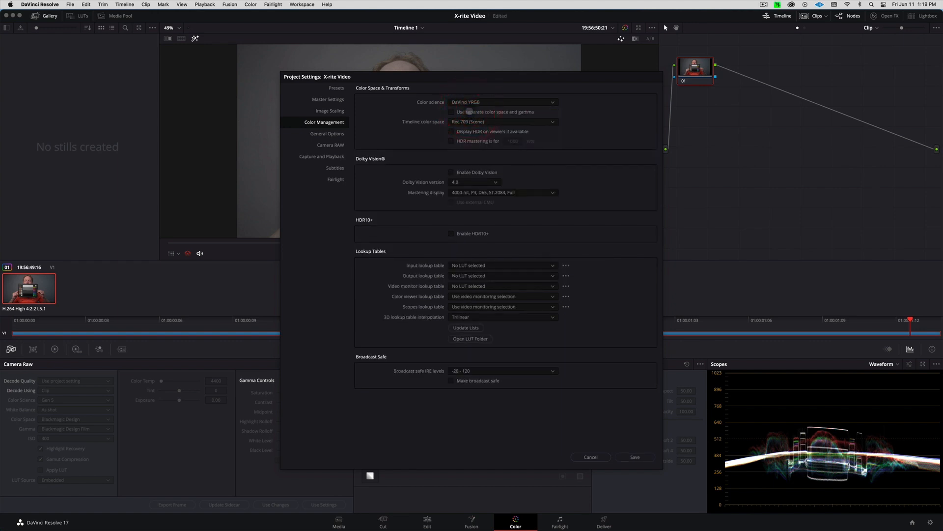
left_click(470, 103)
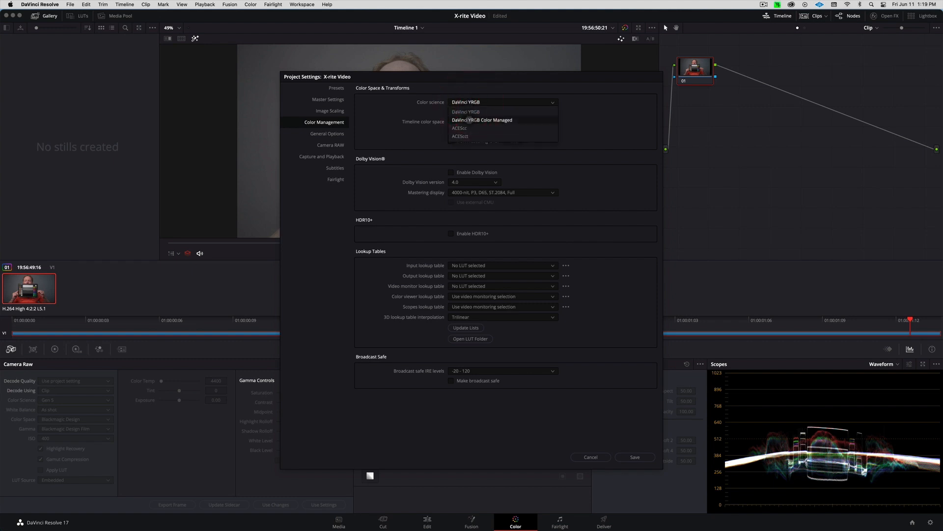
left_click(469, 120)
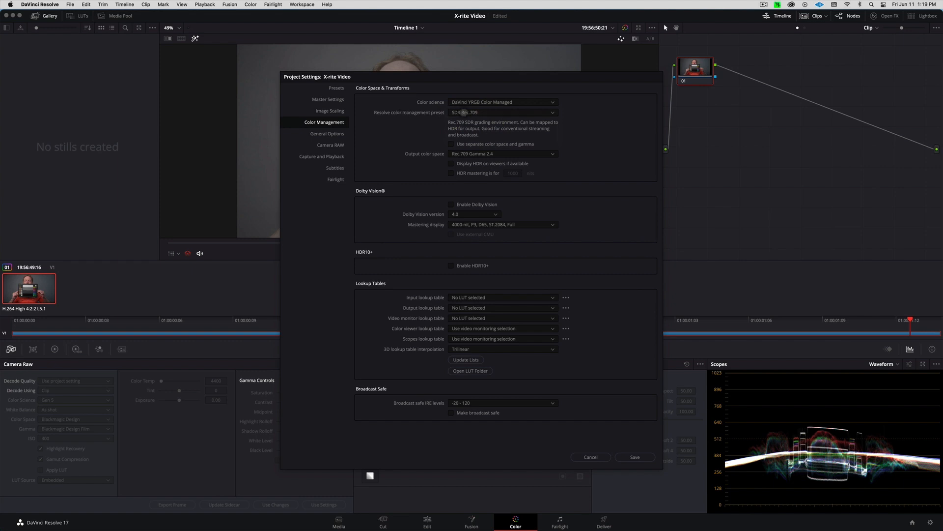
left_click(466, 113)
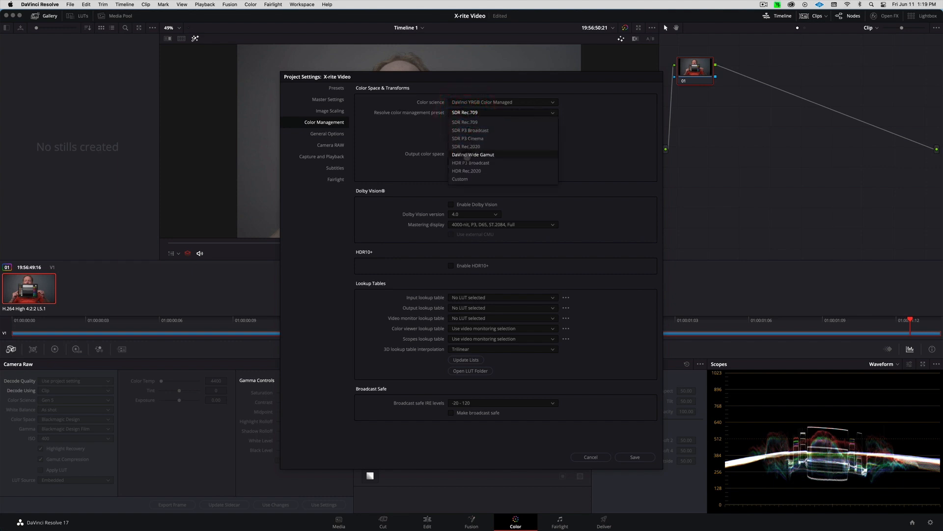
left_click(467, 156)
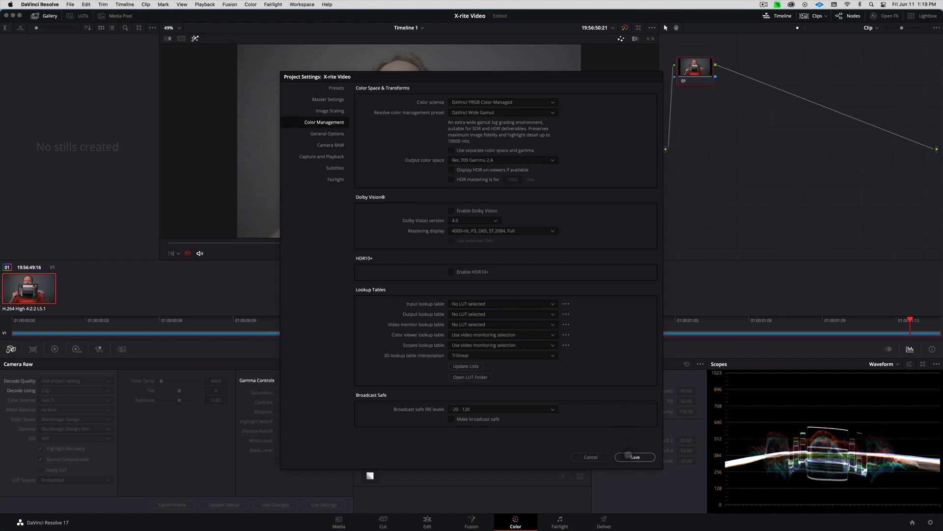
left_click(628, 454)
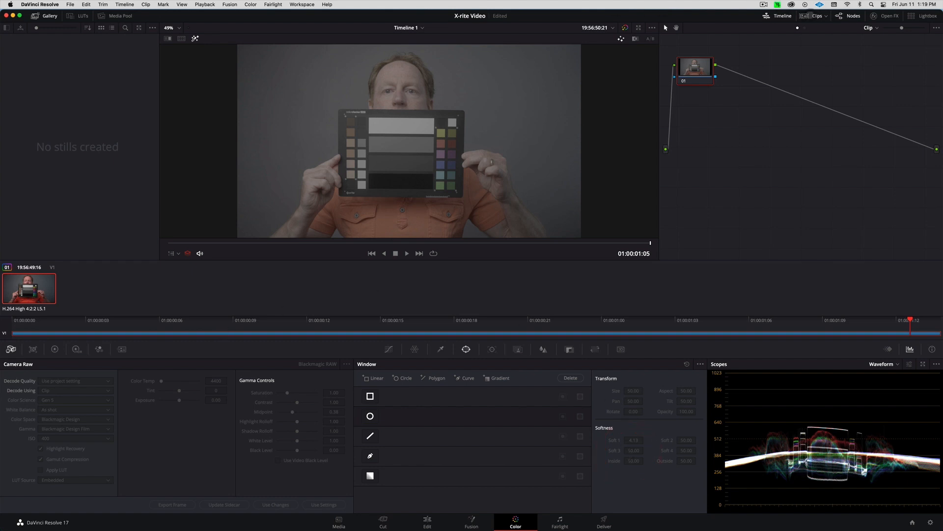
Change the chart clip's Input Color Space to S-Gamut3.Cine/S-Log3 from its thumbnail's context menu
left_click(811, 16)
left_click(812, 16)
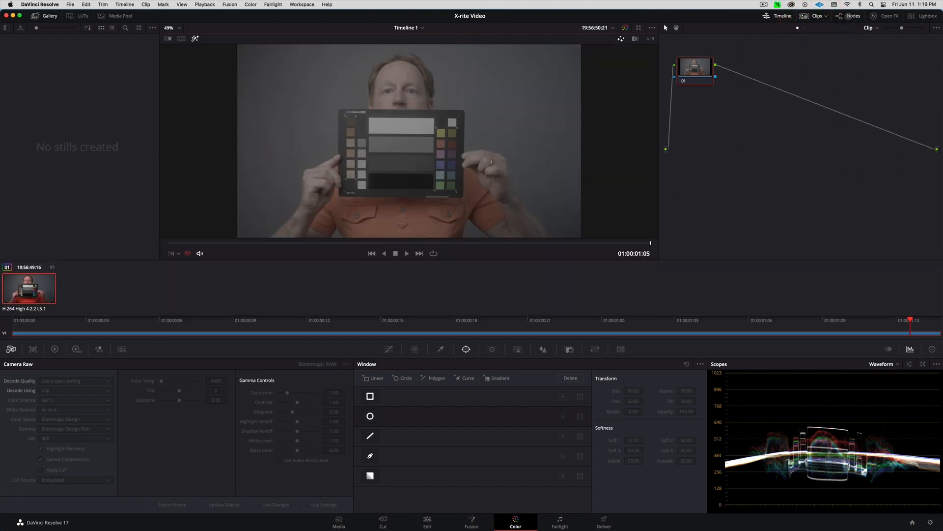
left_click(849, 16)
left_click(849, 16)
right_click(27, 277)
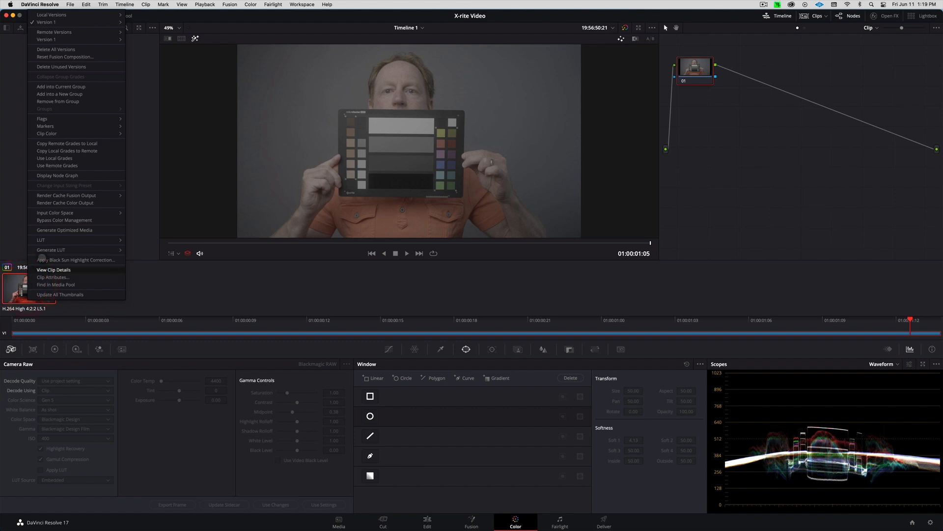
mouse_move(66, 214)
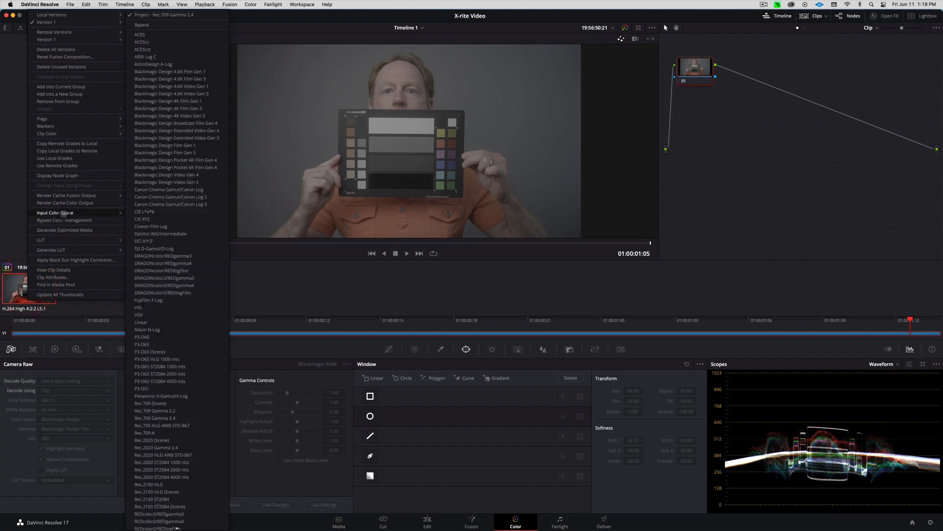
scroll(145, 217, "down", 5)
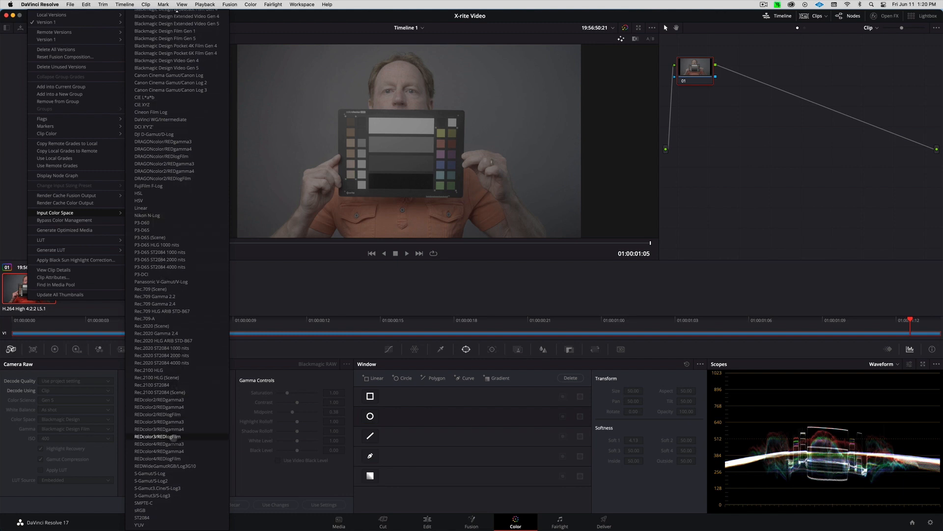
left_click(170, 489)
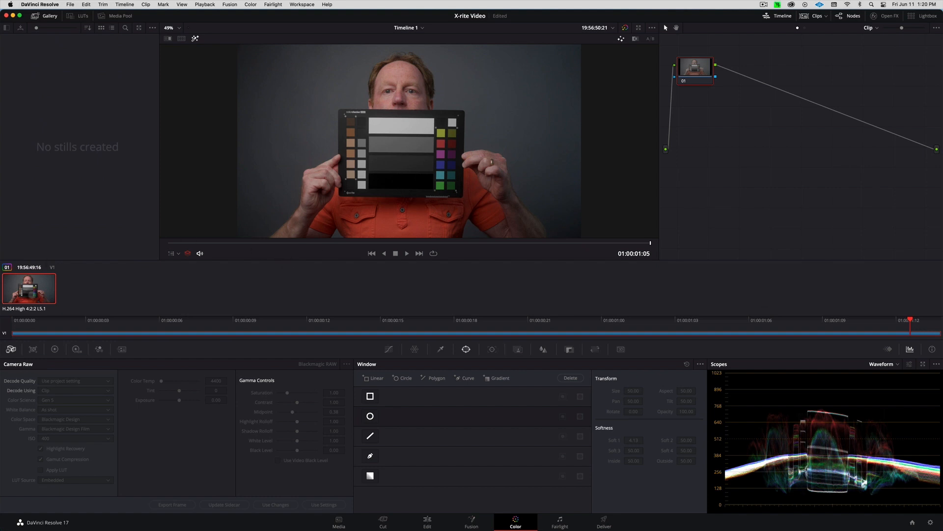
Enlarge the waveform scope and switch the clip's input to Project Rec.709 Gamma 2.4 for comparison
right_click(32, 295)
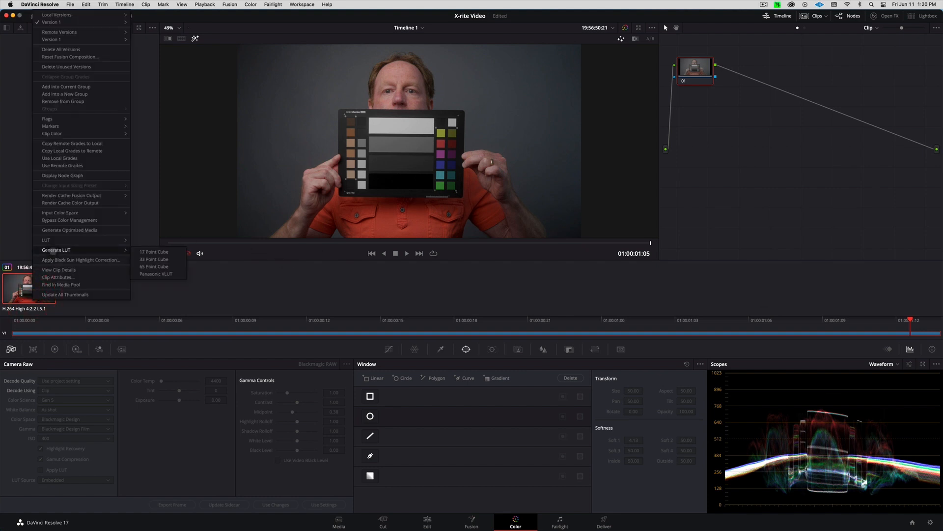
left_click(927, 364)
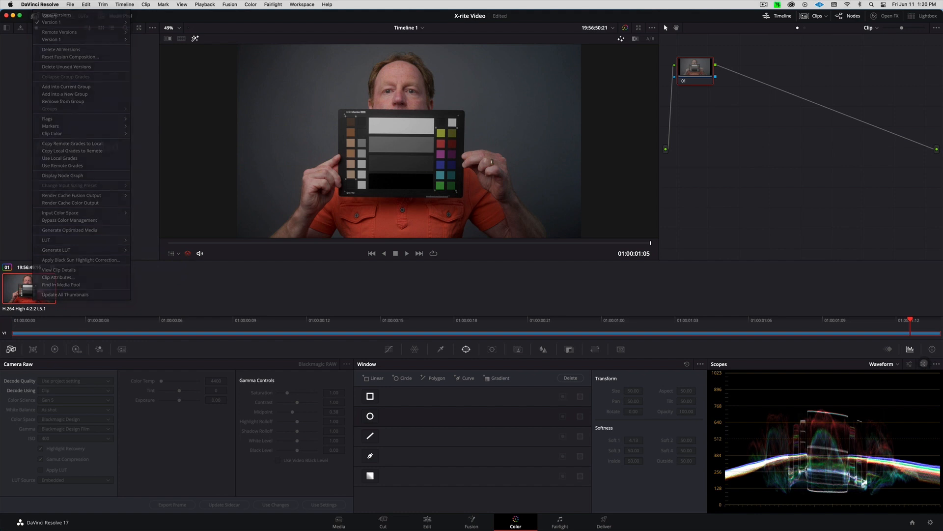
left_click(925, 364)
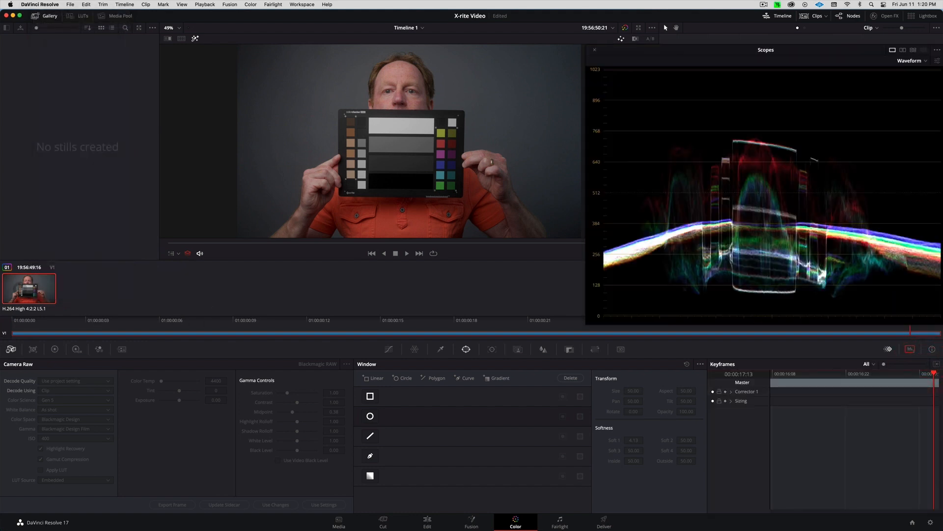
right_click(17, 285)
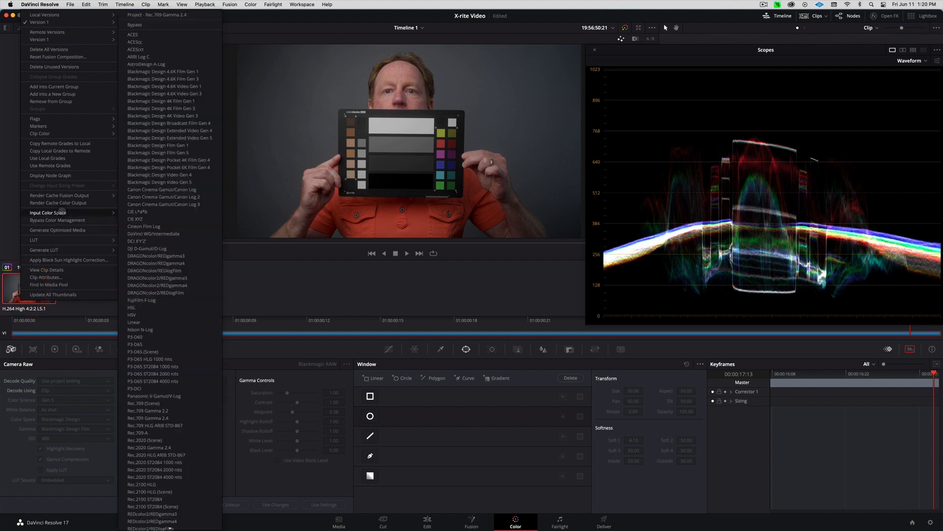
left_click(164, 15)
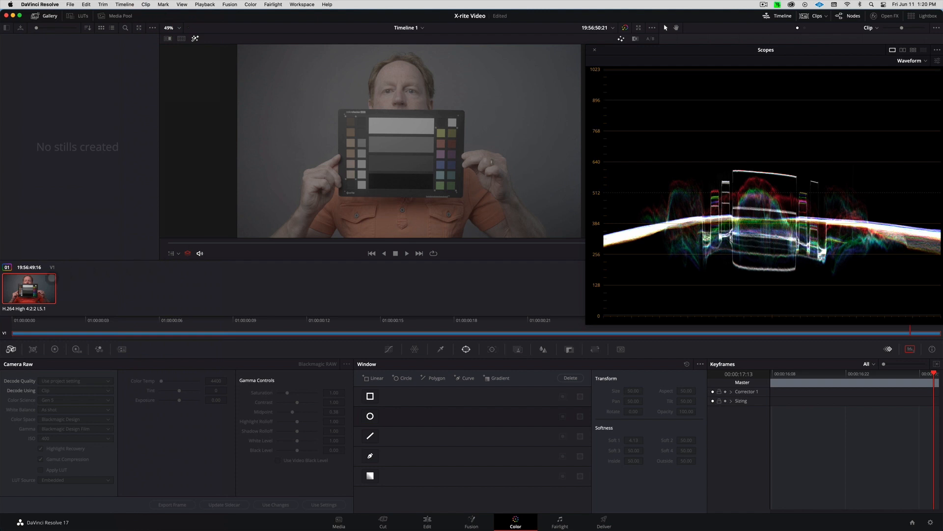
Restore the clip's S-Gamut3.Cine/S-Log3 input colour space
right_click(33, 280)
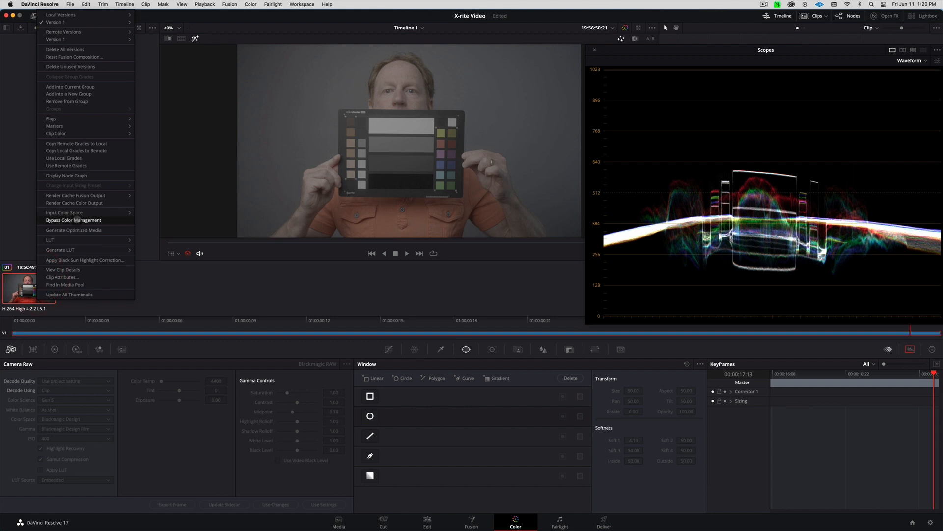
mouse_move(63, 213)
scroll(179, 224, "down", 3)
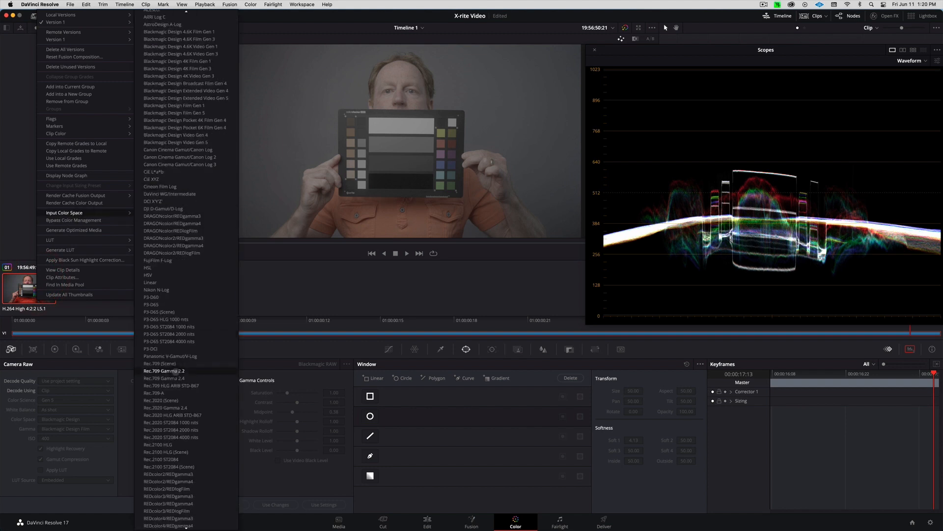
scroll(176, 437, "down", 5)
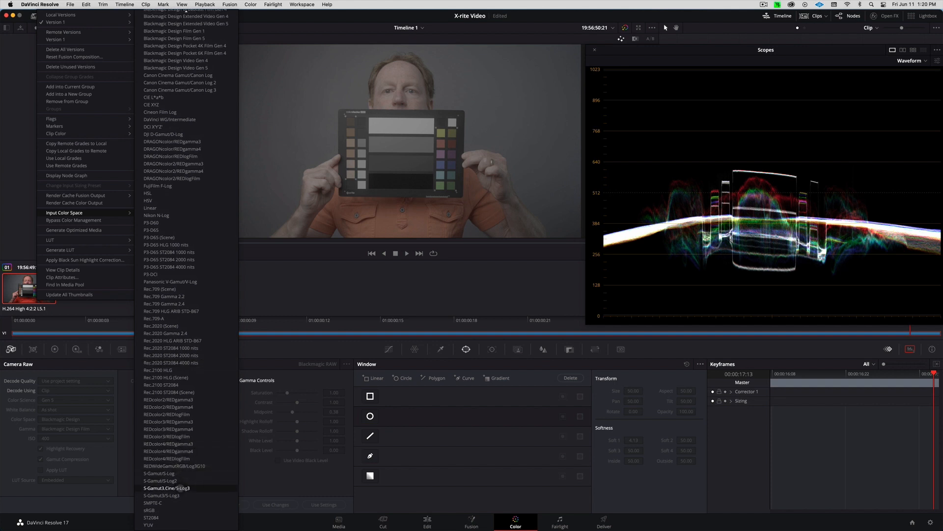
left_click(181, 488)
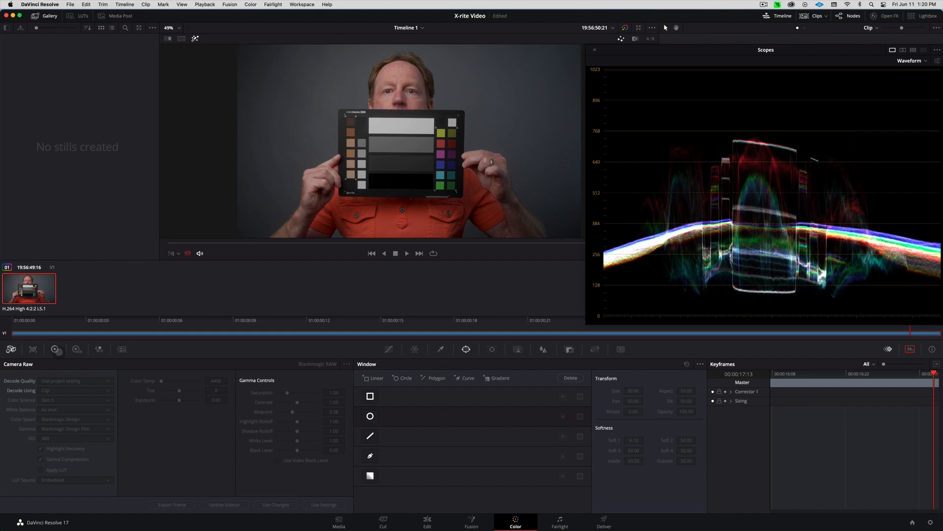
left_click(55, 349)
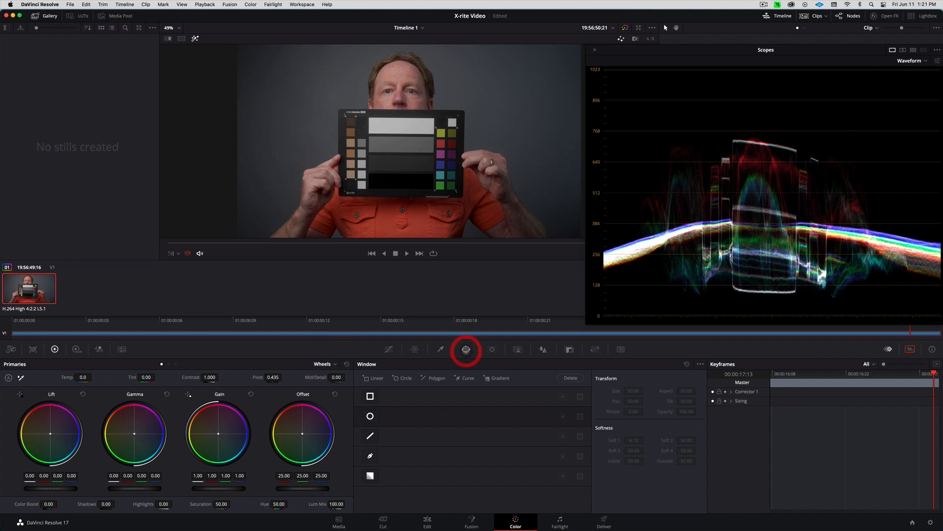
Draw a four-point Curve window around the chart's greyscale patches and close the shape
left_click(370, 456)
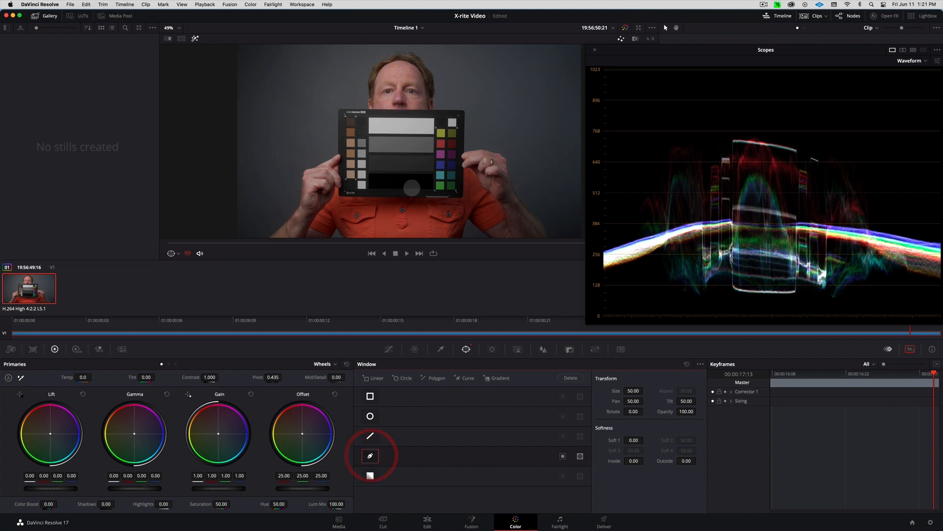
left_click(368, 116)
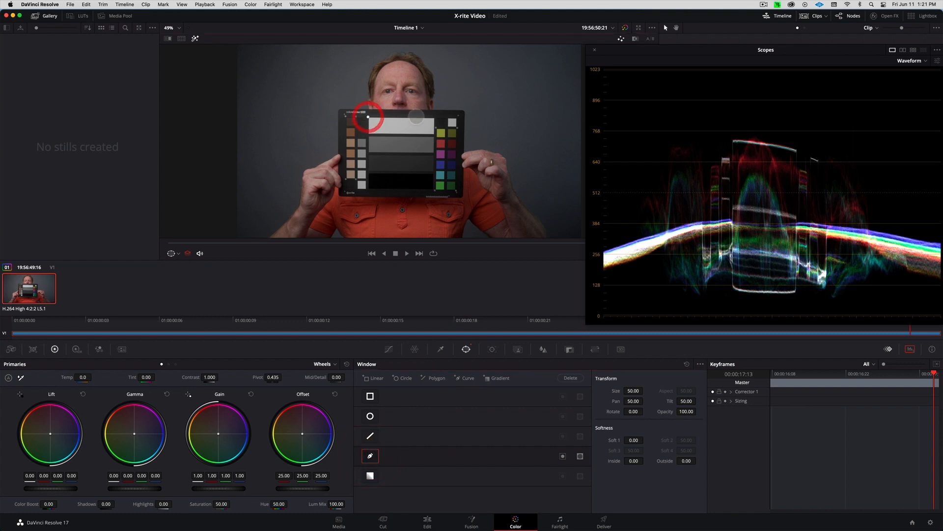
left_click(434, 119)
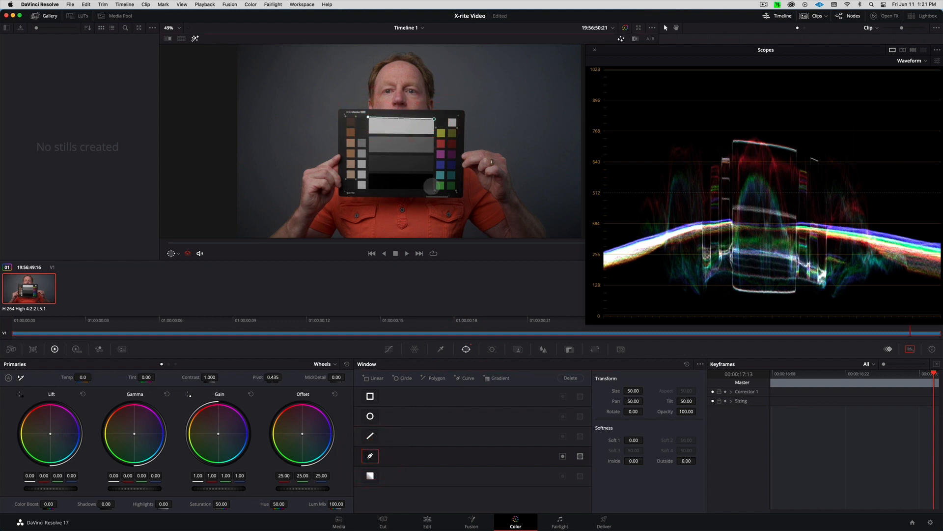
left_click(433, 187)
left_click(369, 188)
left_click(368, 117)
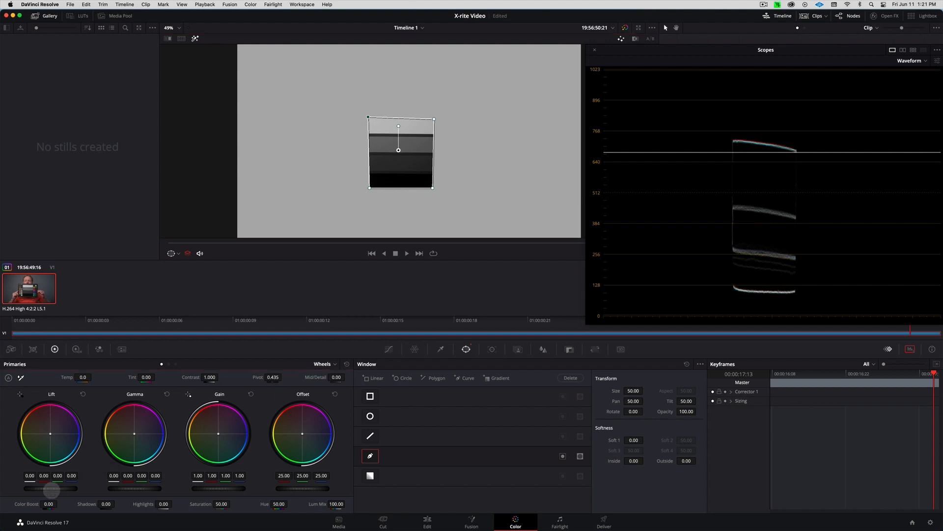
Set Lift to -0.05 and Gamma to 0.07, then dock the floating scope back
mouse_move(43, 489)
left_mouse_down()
mouse_move(10, 489)
mouse_move(29, 488)
left_mouse_up()
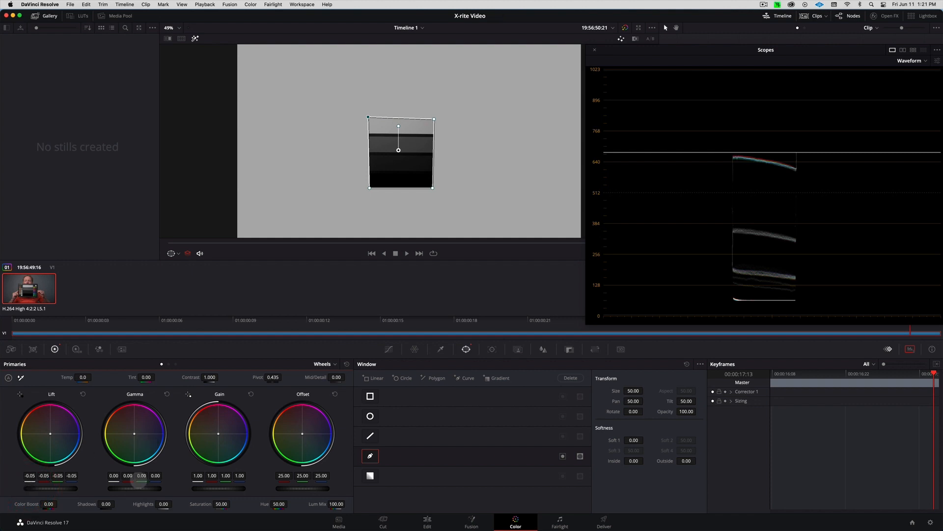
left_click_drag(134, 487, 229, 469)
left_click(200, 476)
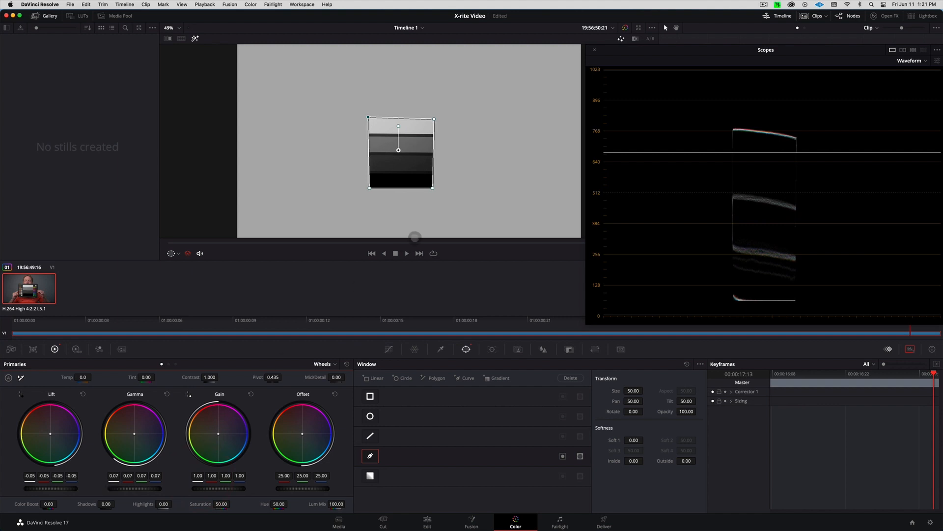
left_click(595, 49)
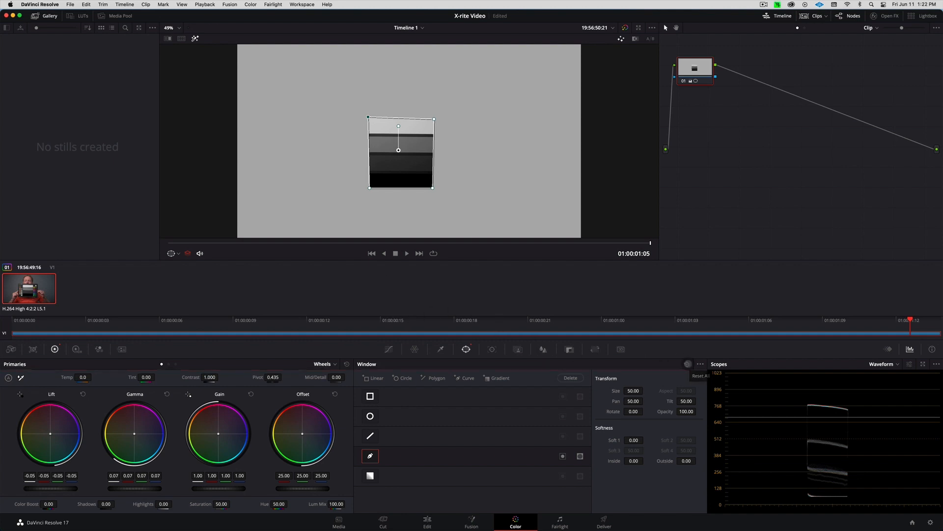
Reset the window so node 01's grade covers the whole frame, toggling the node to compare
left_click(687, 364)
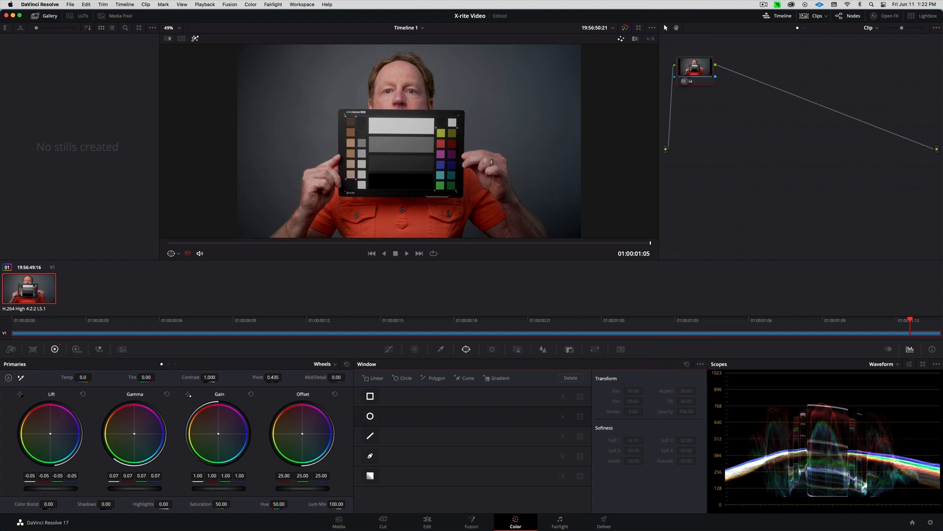
left_click(684, 81)
left_click(684, 81)
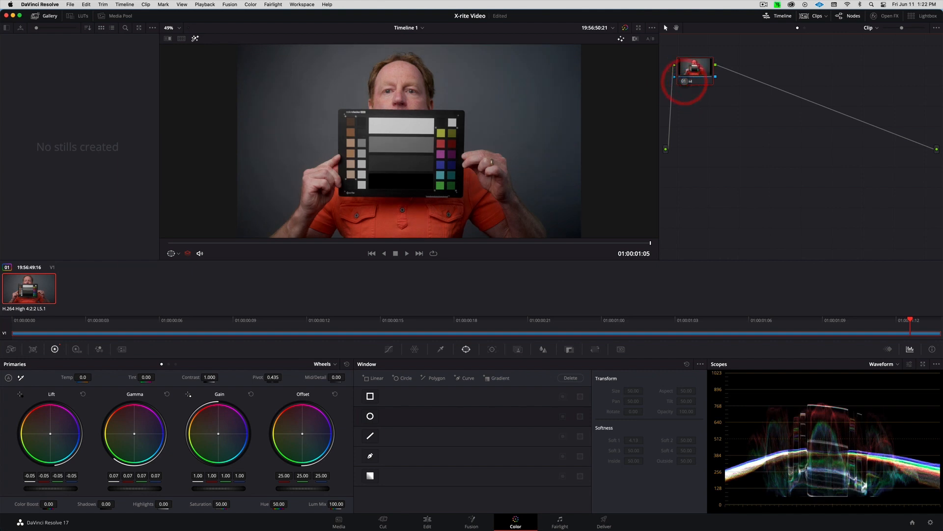
left_click(684, 82)
left_click(684, 82)
left_click(685, 81)
left_click(685, 81)
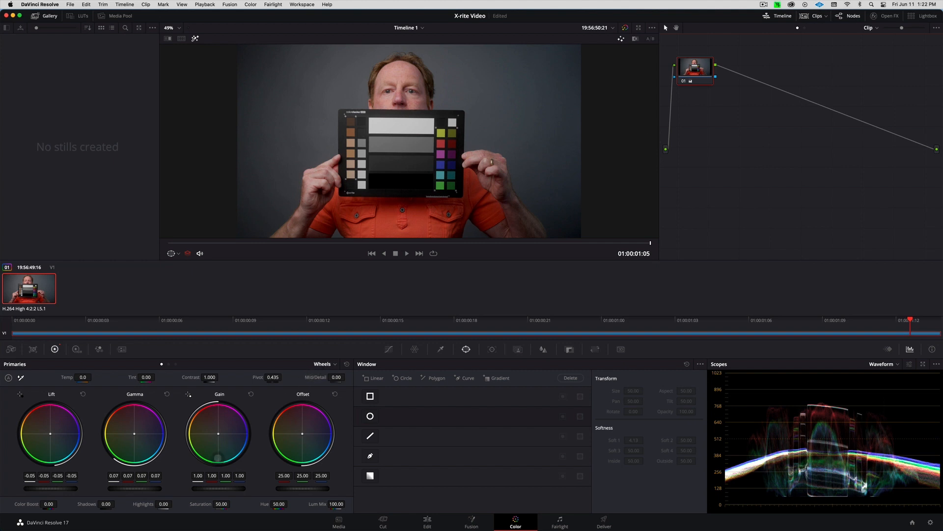
Lower Gain to 0.96 and toggle node 01 off and on to compare
left_click(221, 488)
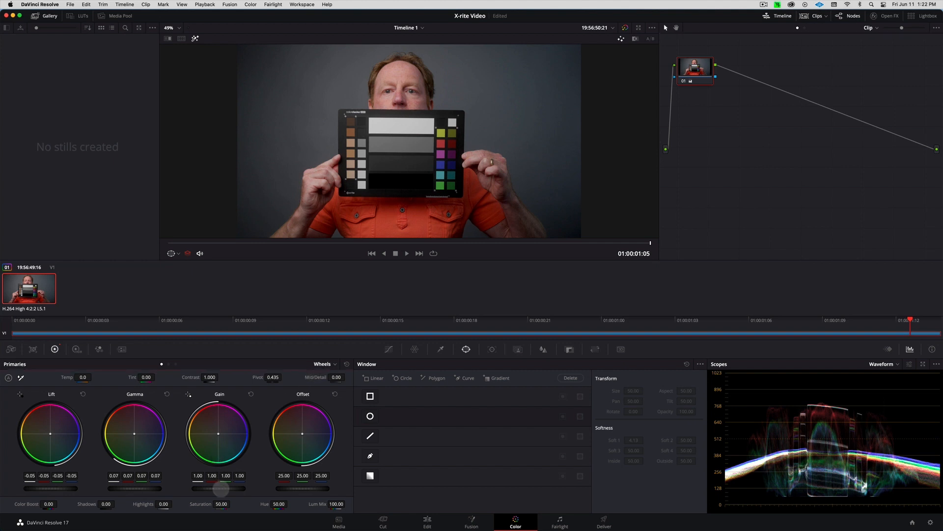
left_click_drag(221, 488, 190, 488)
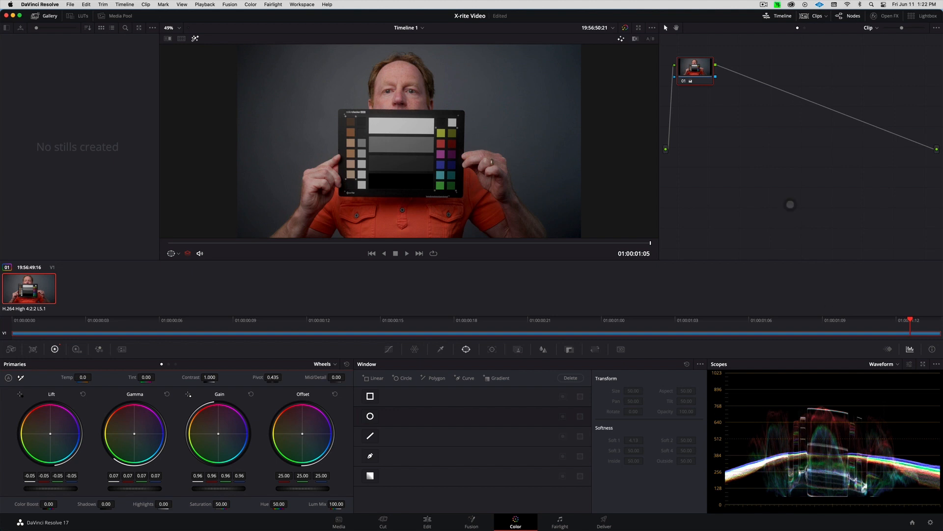
left_click(684, 81)
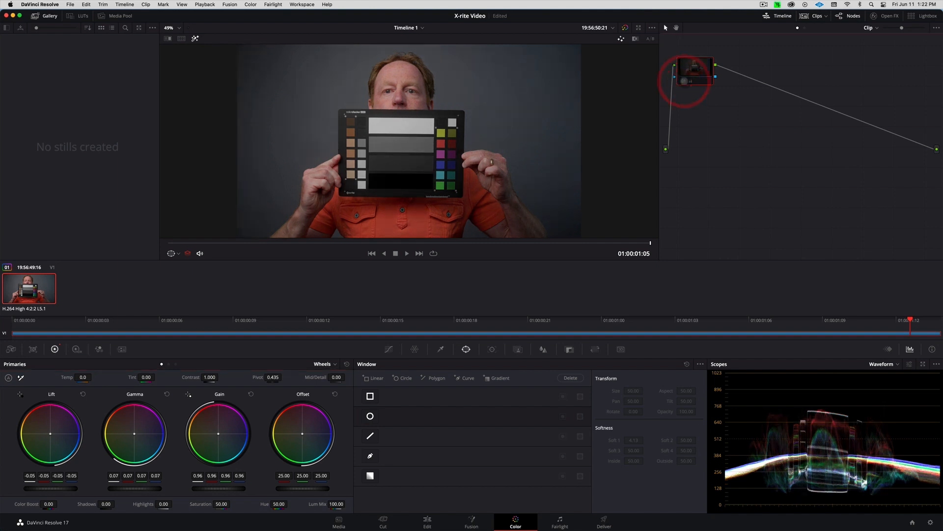
left_click(684, 81)
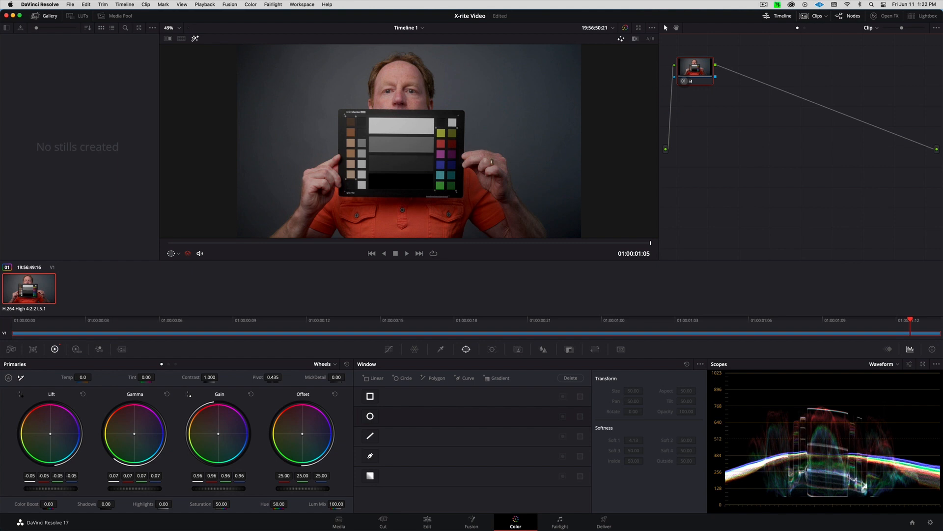
Add serial node 02 and draw a four-point Curve window around the chart's white bar
key("alt+s")
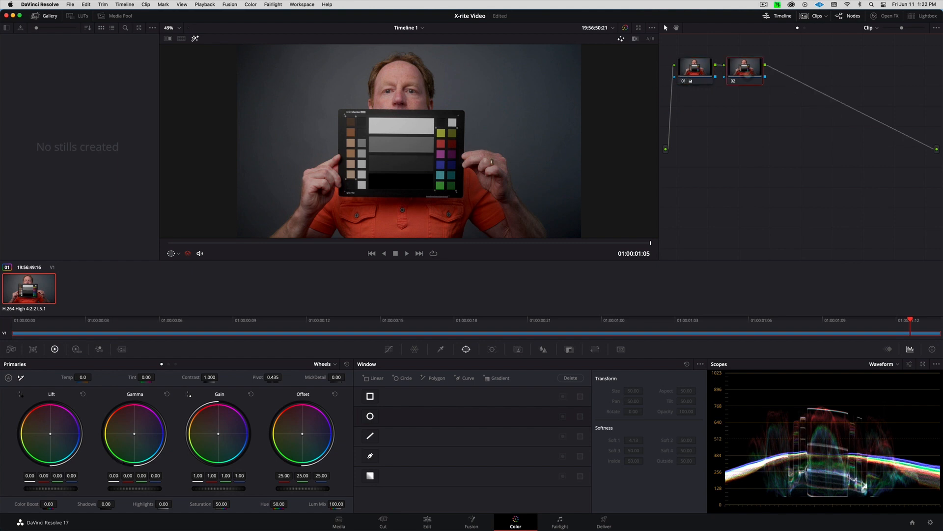
left_click(751, 73)
left_click(466, 349)
left_click(370, 456)
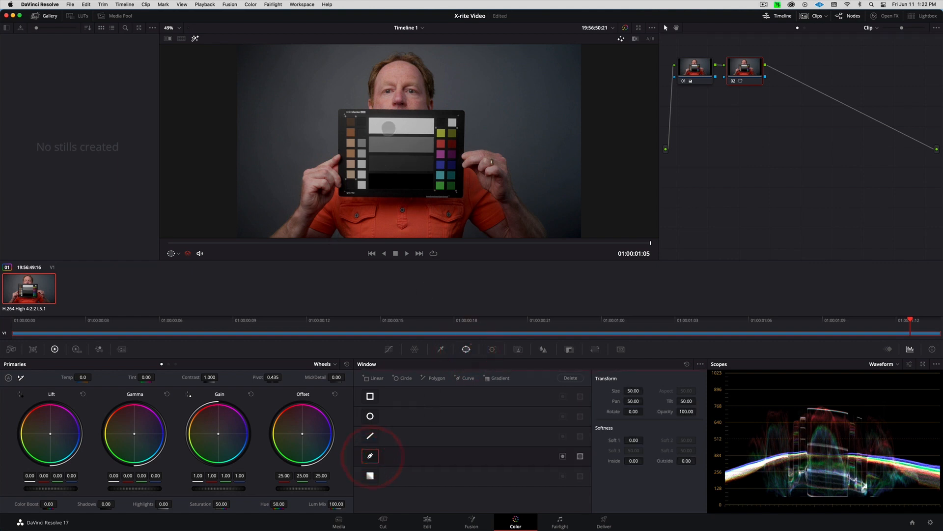
left_click(372, 119)
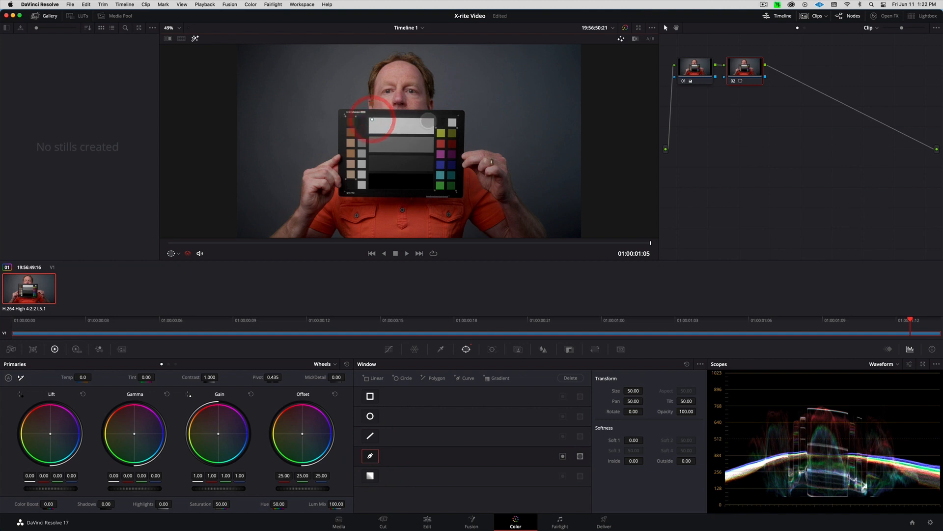
left_click(428, 120)
left_click(430, 130)
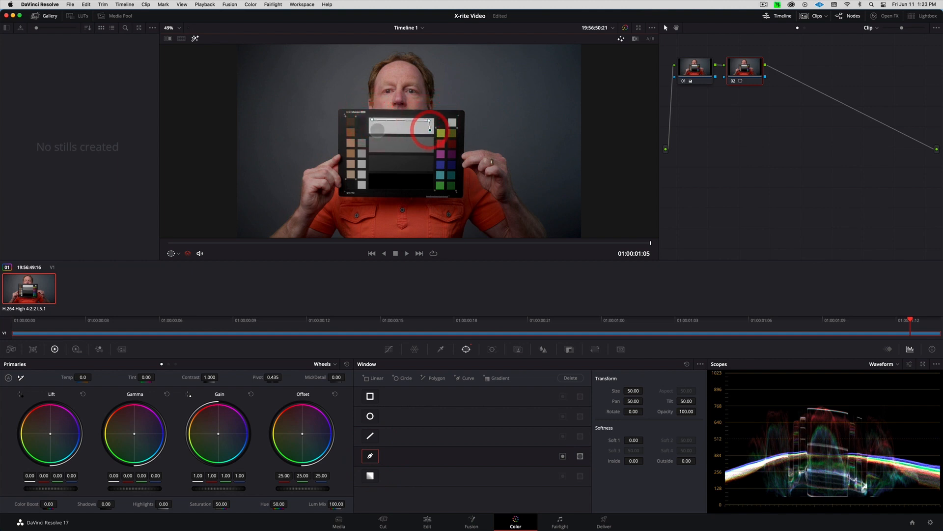
left_click(372, 130)
left_click(372, 119)
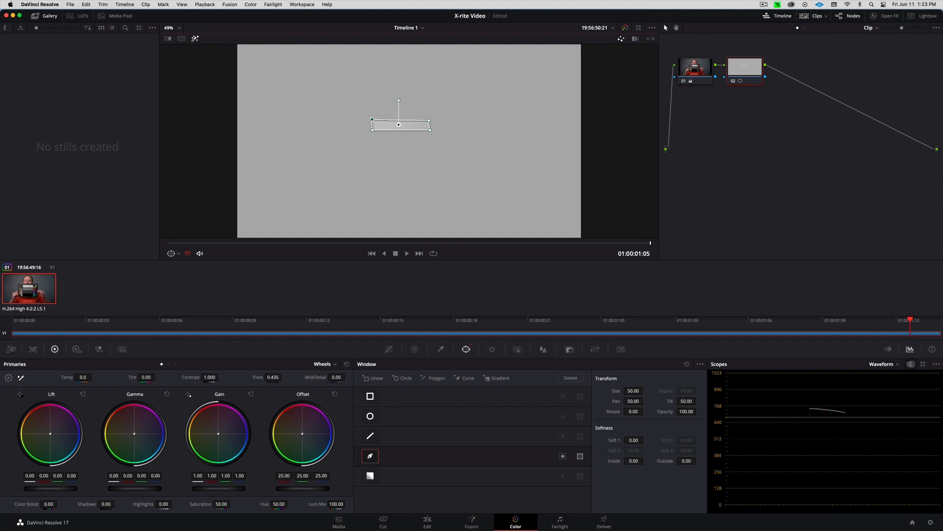
Enlarge the waveform and pop it out into a bigger floating window
left_click(923, 363)
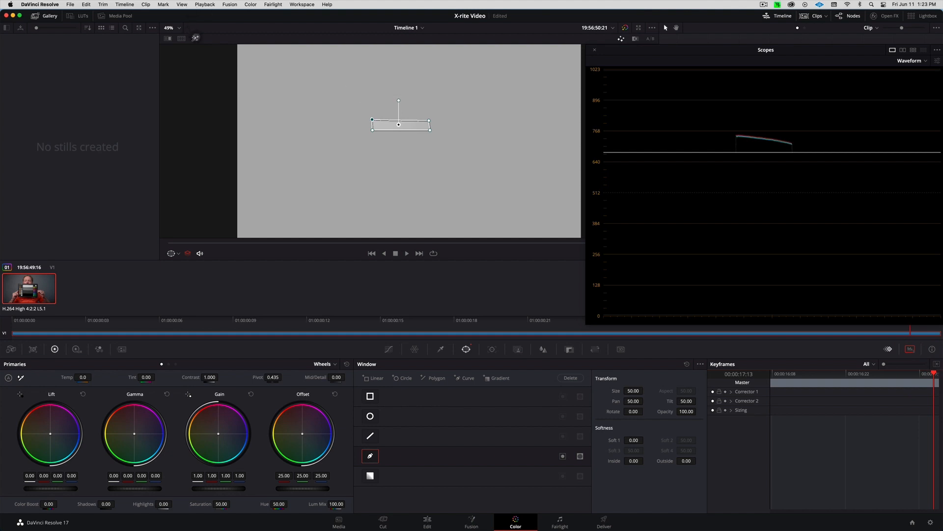
left_click(196, 38)
left_click(195, 37)
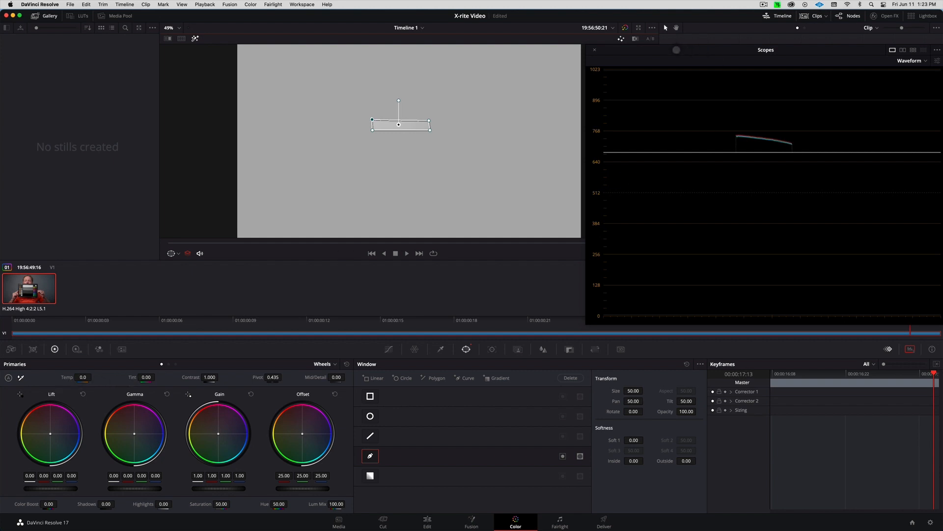
left_click_drag(676, 50, 472, 21)
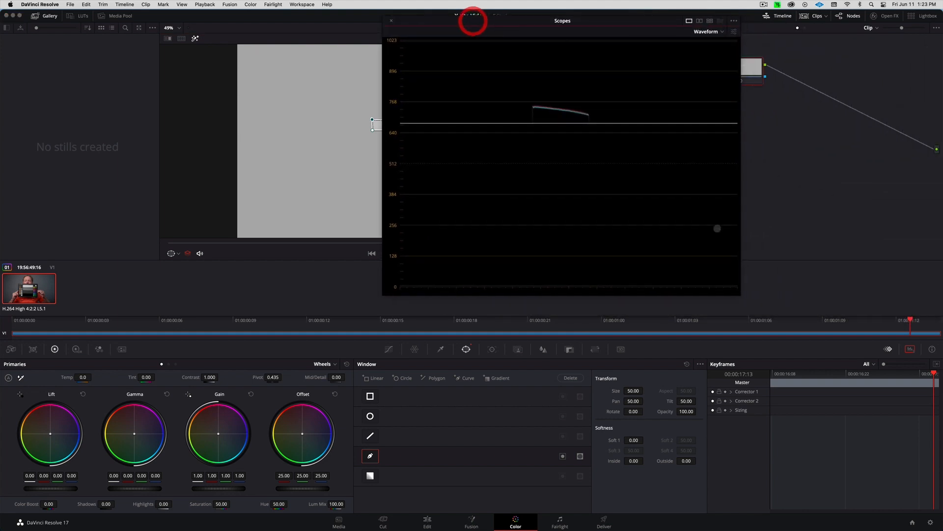
left_click_drag(740, 295, 814, 365)
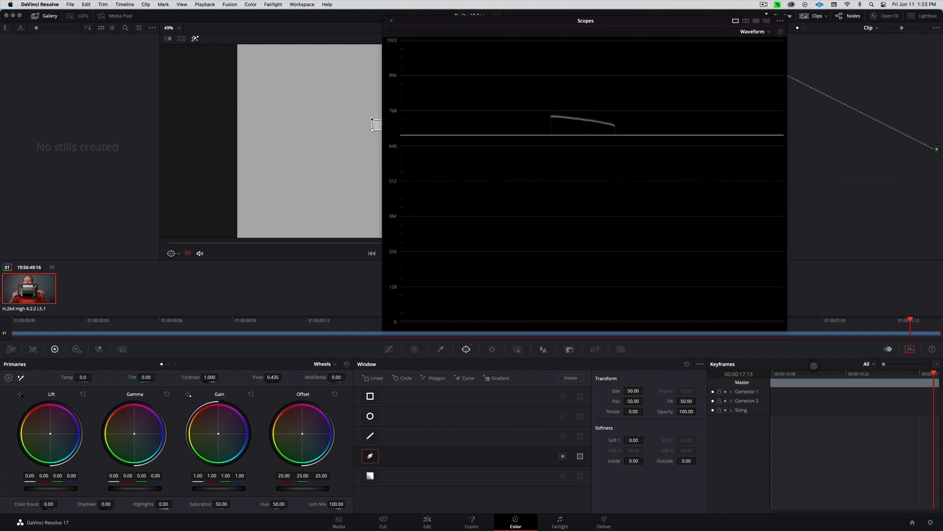
left_click_drag(788, 330, 941, 449)
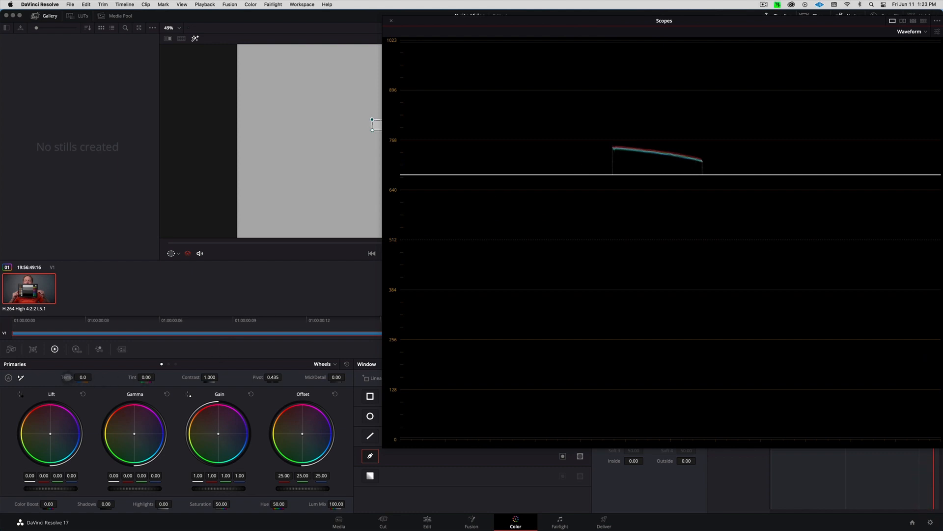
Set node 02's Temp to -20.0 and close the floating waveform
left_click(68, 377)
left_click_drag(67, 377, 68, 377)
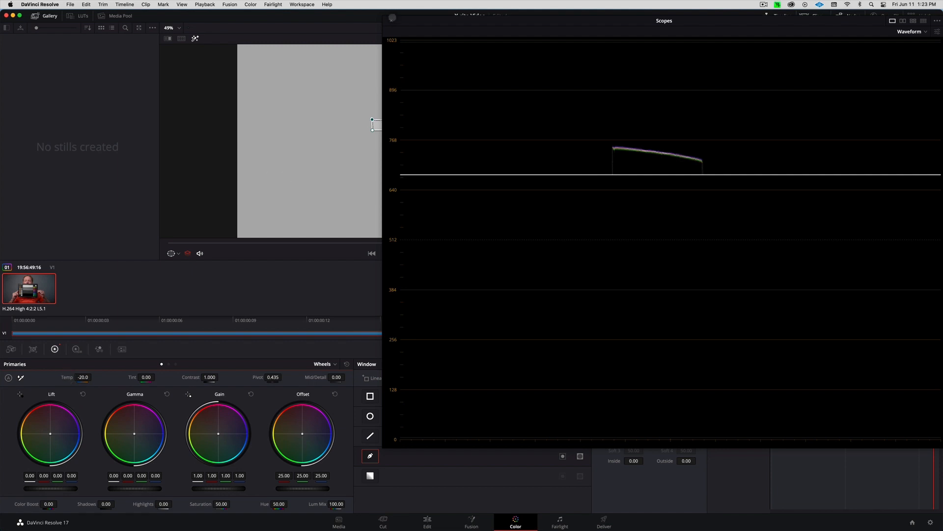
left_click(392, 21)
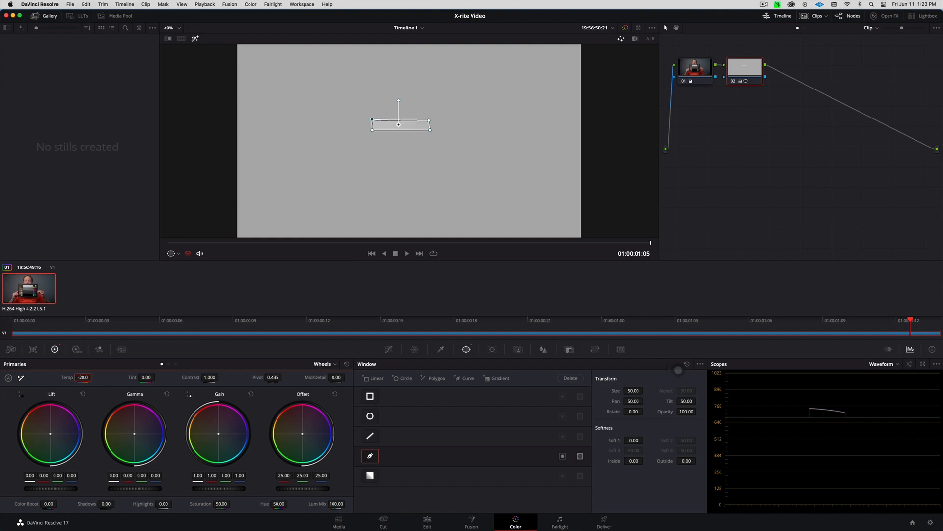
Reset node 02's window so the cooling covers the whole frame, toggling the node to compare
left_click(686, 364)
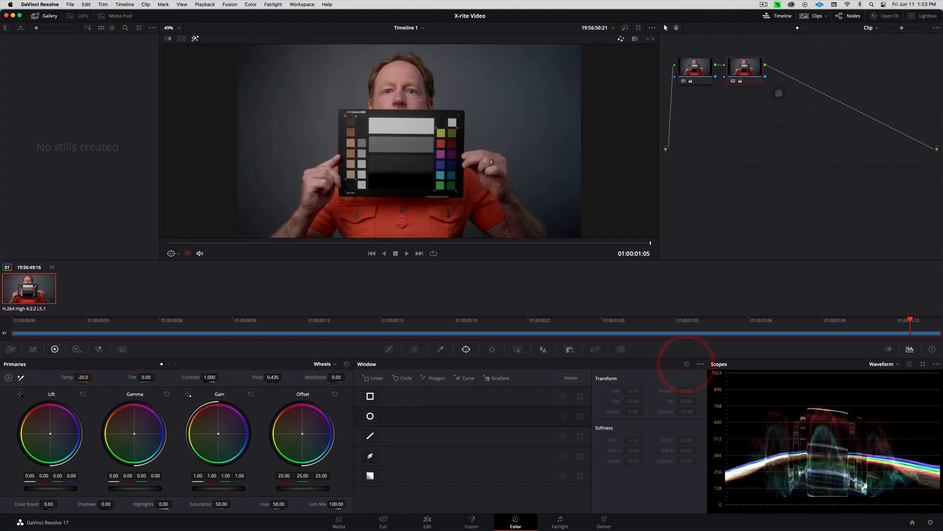
left_click(733, 81)
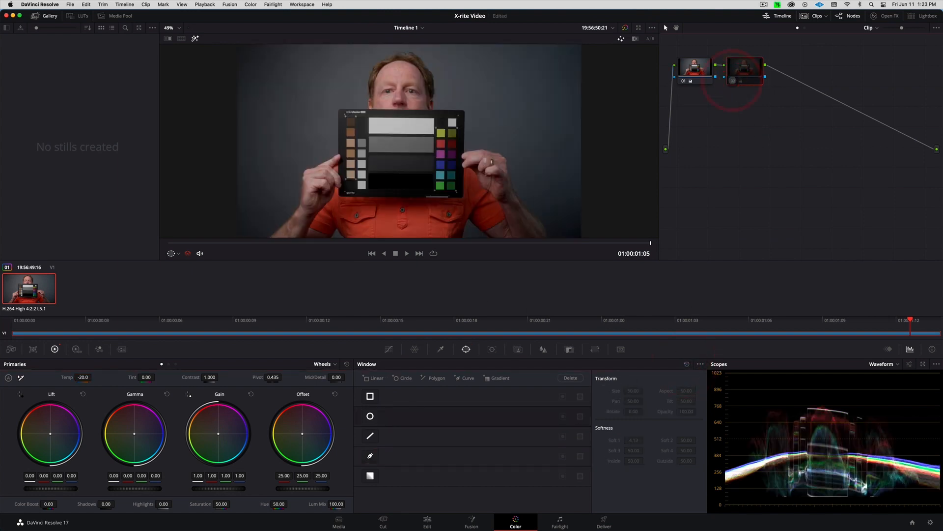
left_click(733, 80)
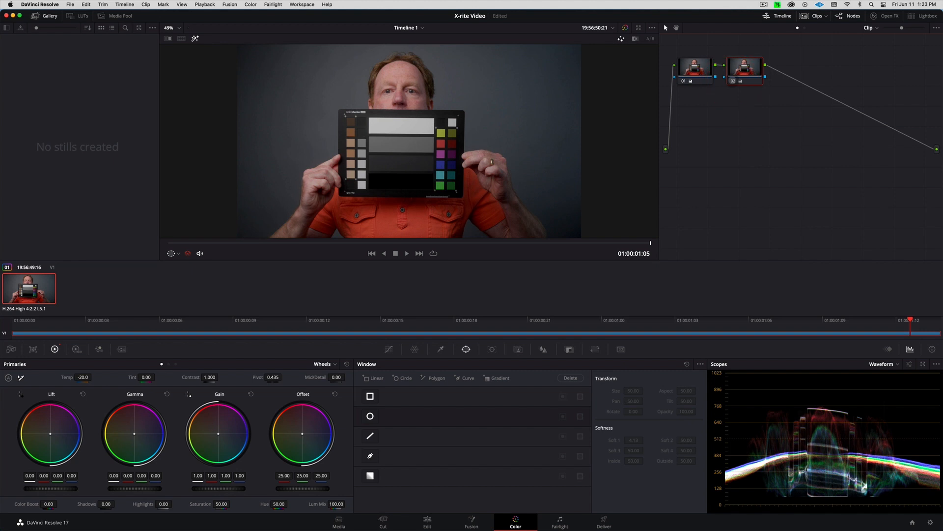
Add node 03 and draw a four-point window around the chart's right-hand colour columns
key("alt+s")
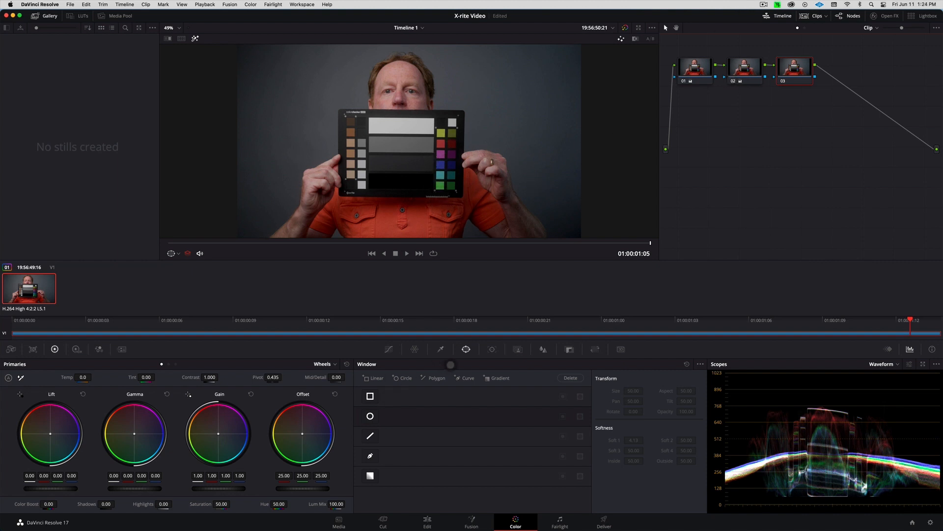
left_click(370, 455)
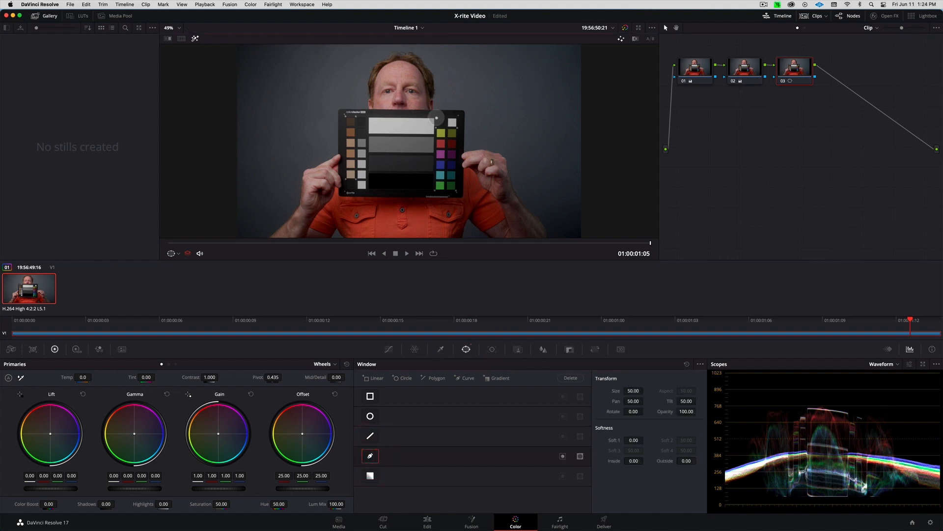
left_click(436, 118)
left_click(456, 118)
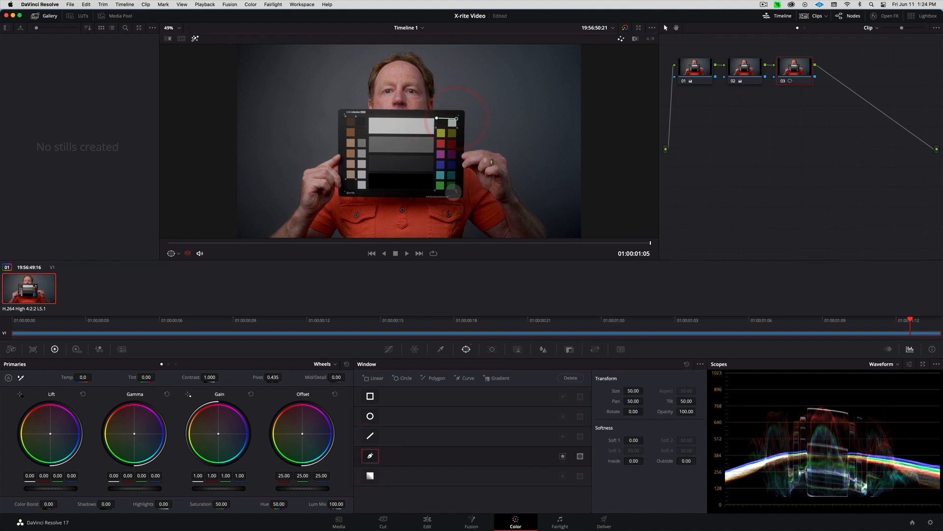
left_click(456, 191)
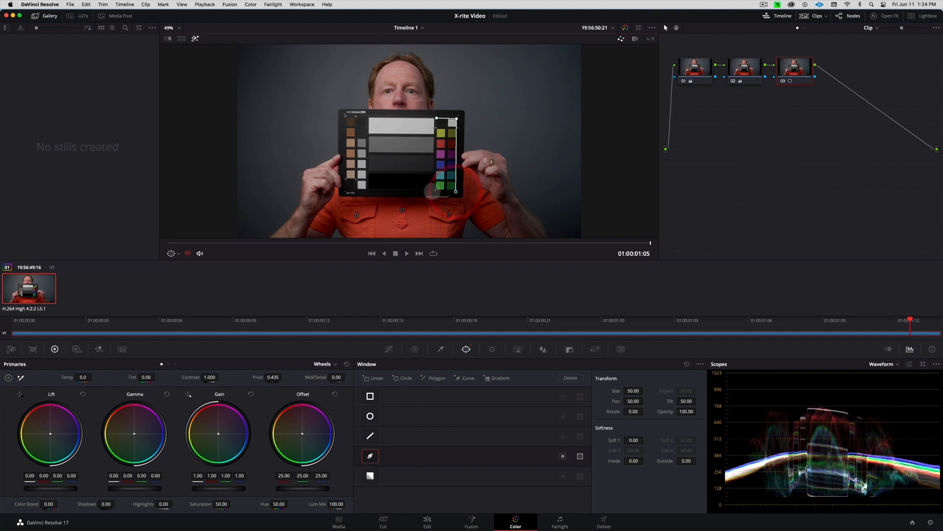
left_click(435, 192)
left_click(437, 118)
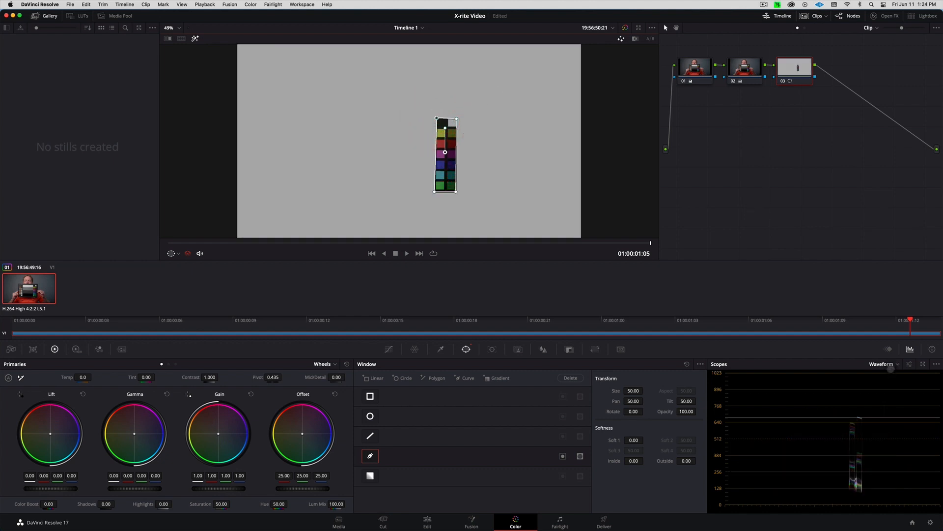
Switch the scope to Vectorscope to view the isolated colour patches, then bring up the Hue vs Sat curve
left_click(891, 366)
left_click(890, 391)
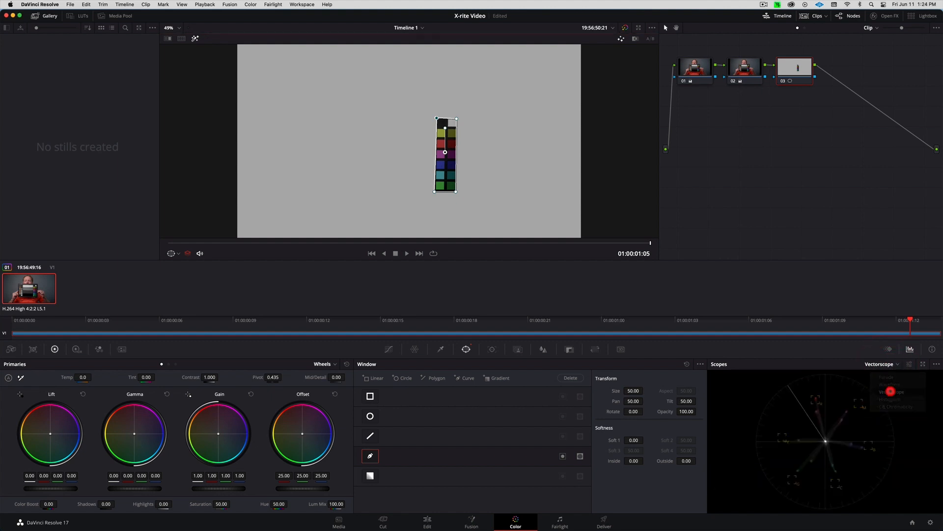
left_click(923, 364)
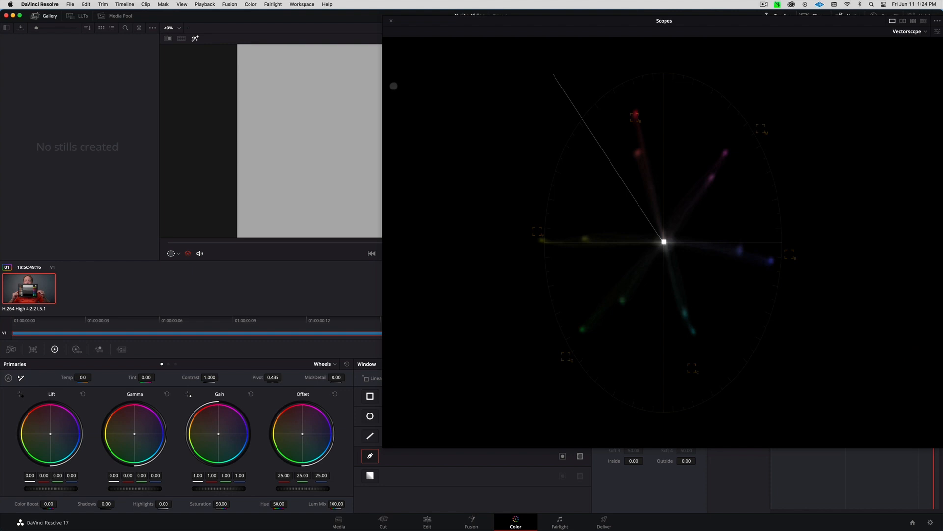
left_click(382, 90)
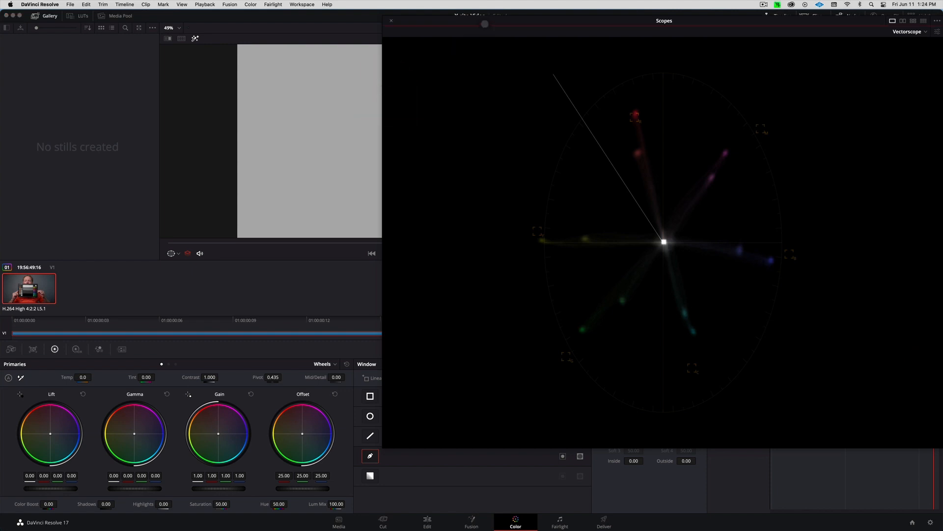
left_click_drag(485, 23, 529, 13)
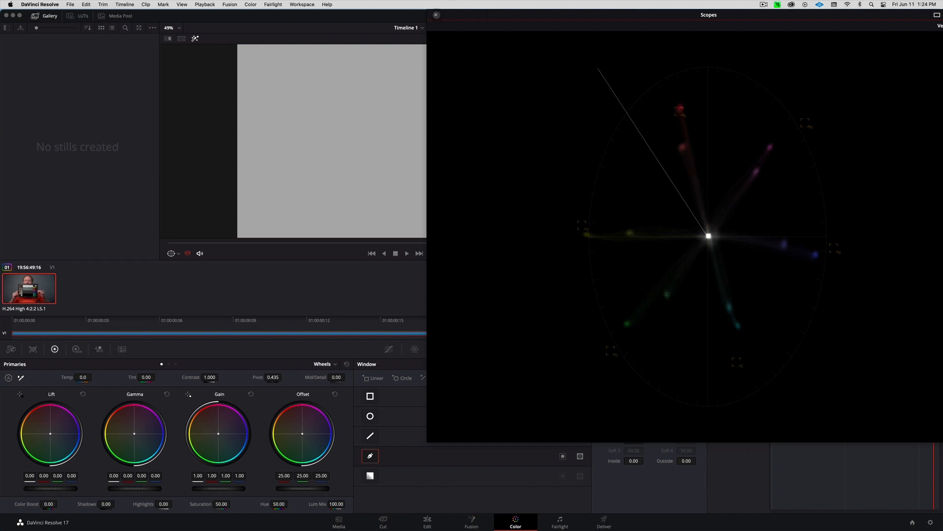
left_click(435, 15)
left_click(388, 349)
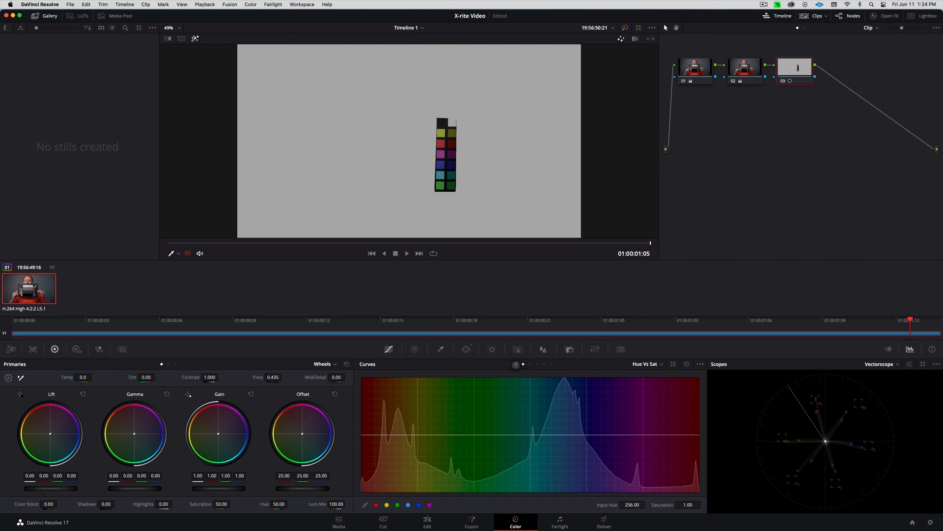
Add Hue vs Sat control points at the red, green, cyan and magenta hues and enlarge the vectorscope
left_click(516, 364)
left_click(523, 364)
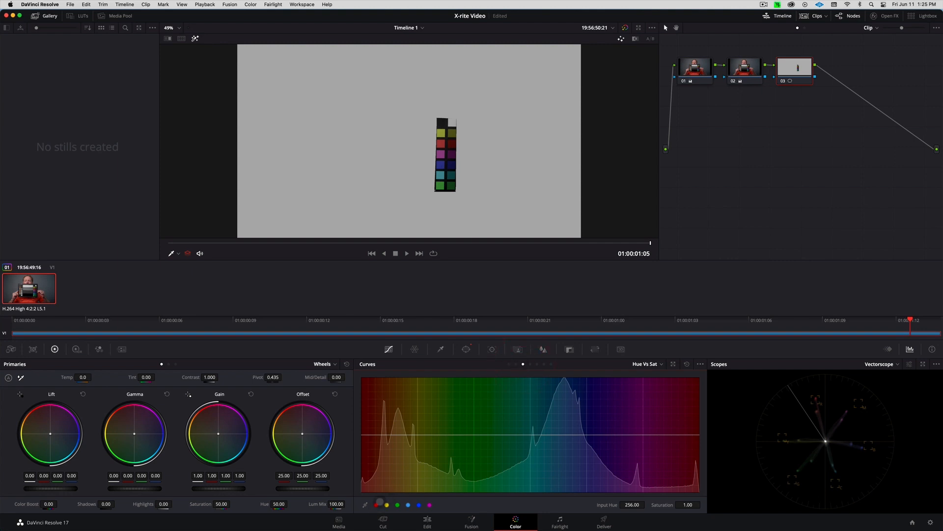
left_click(375, 505)
left_click(398, 504)
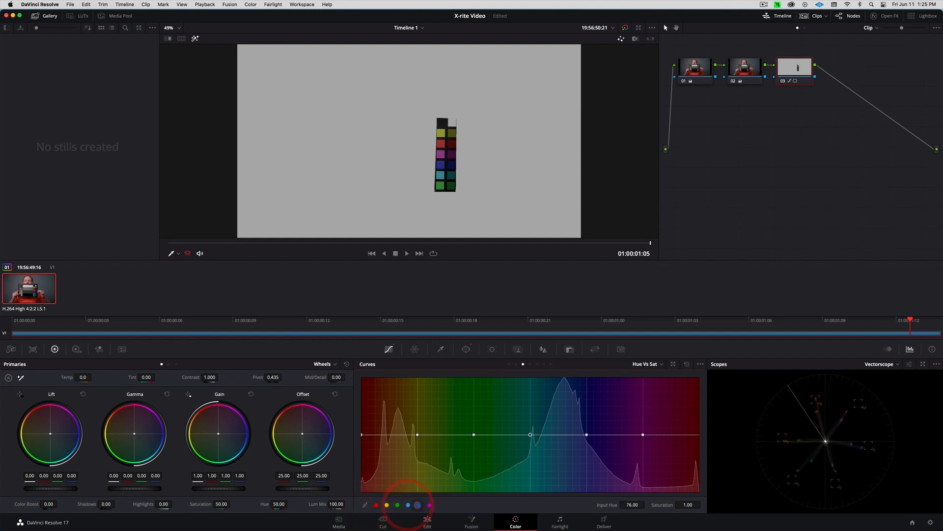
left_click(431, 504)
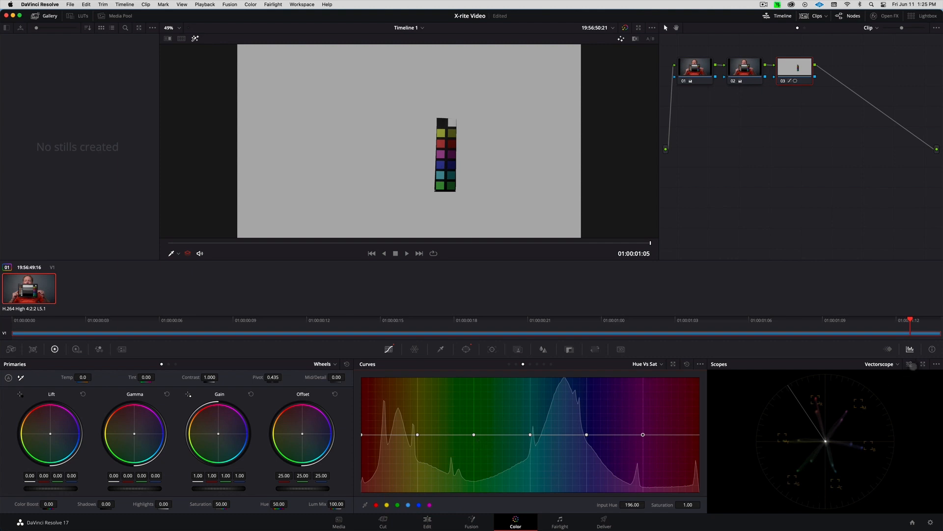
left_click(921, 363)
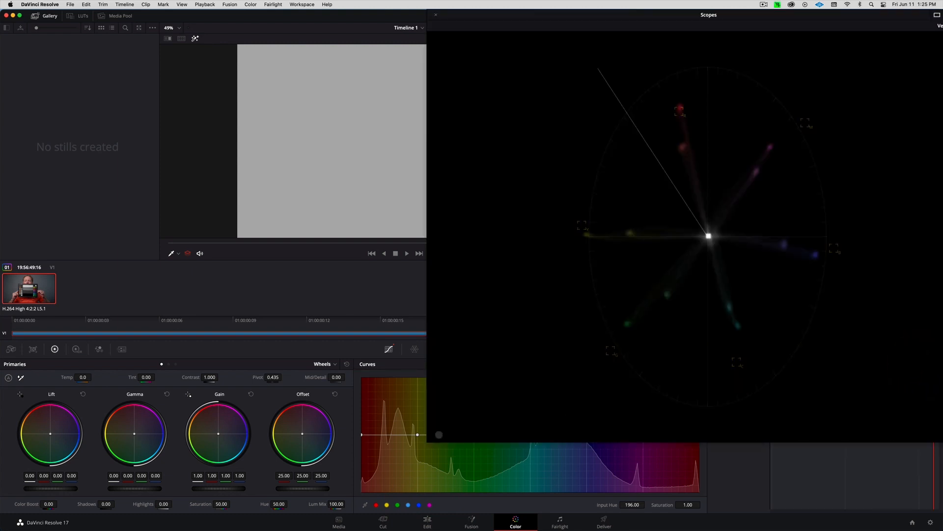
Shrink the large floating Scopes window and move it off the chart
left_click(526, 372)
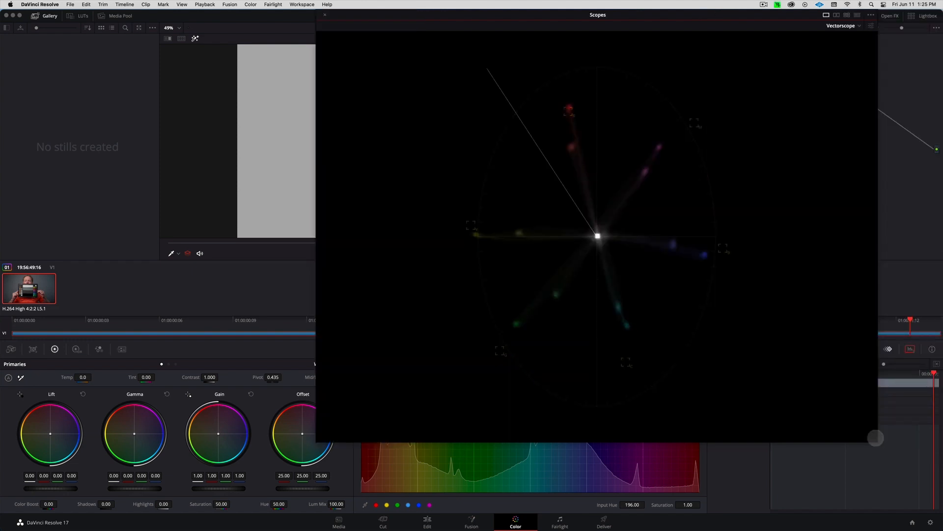
left_click_drag(876, 438, 768, 337)
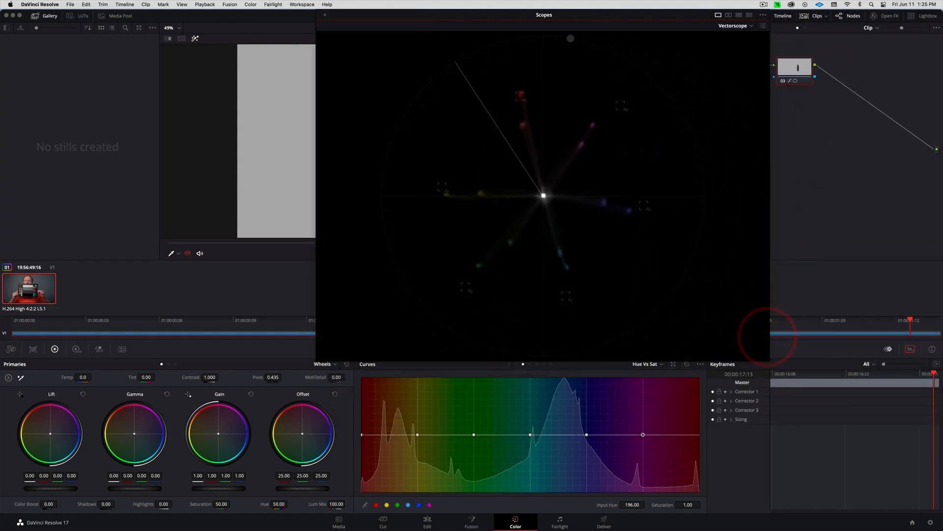
left_click_drag(569, 15, 726, 3)
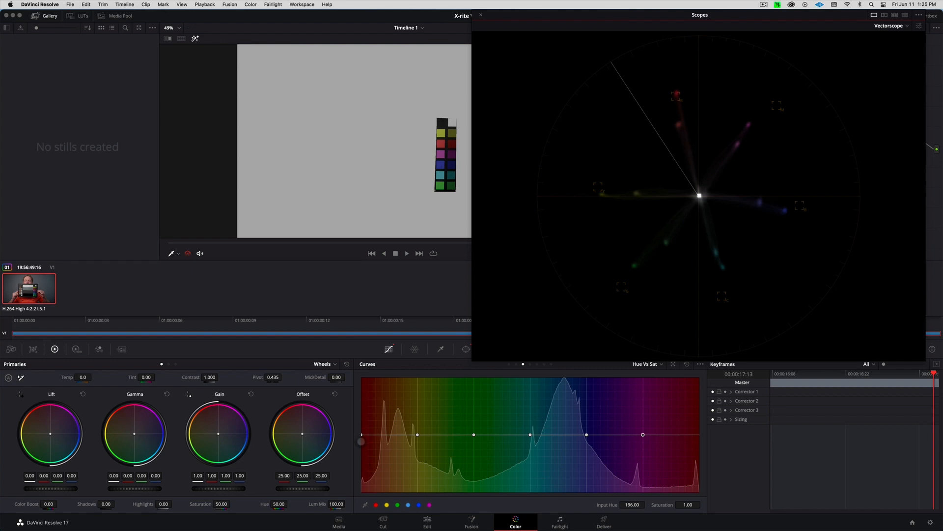
Lower the red points slightly and lift green, blue and magenta saturation, e.g. hue 194.11 to 1.29
left_click_drag(362, 435, 476, 421)
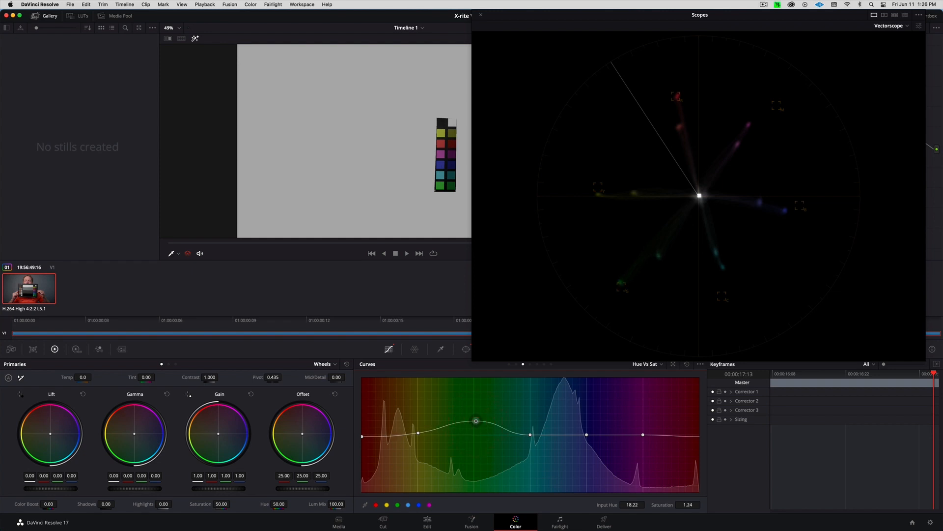
left_click_drag(530, 434, 531, 421)
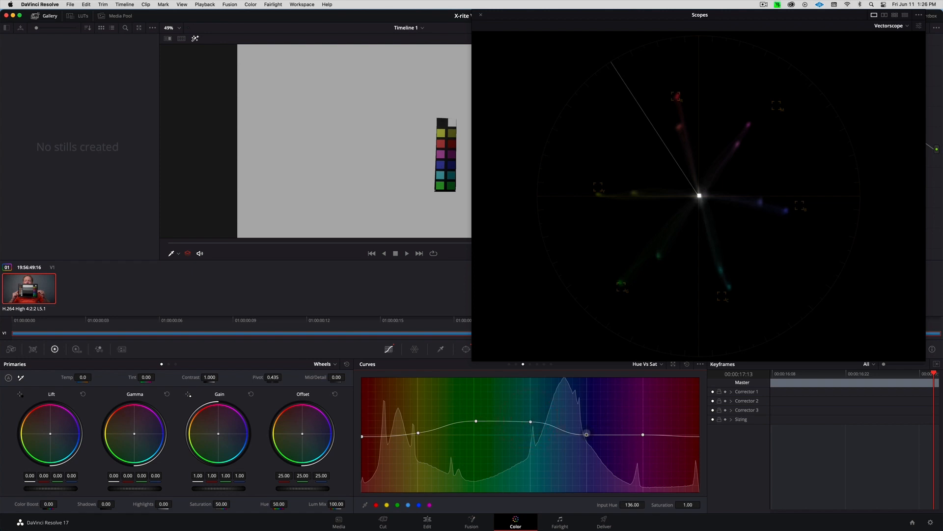
left_click_drag(586, 435, 587, 429)
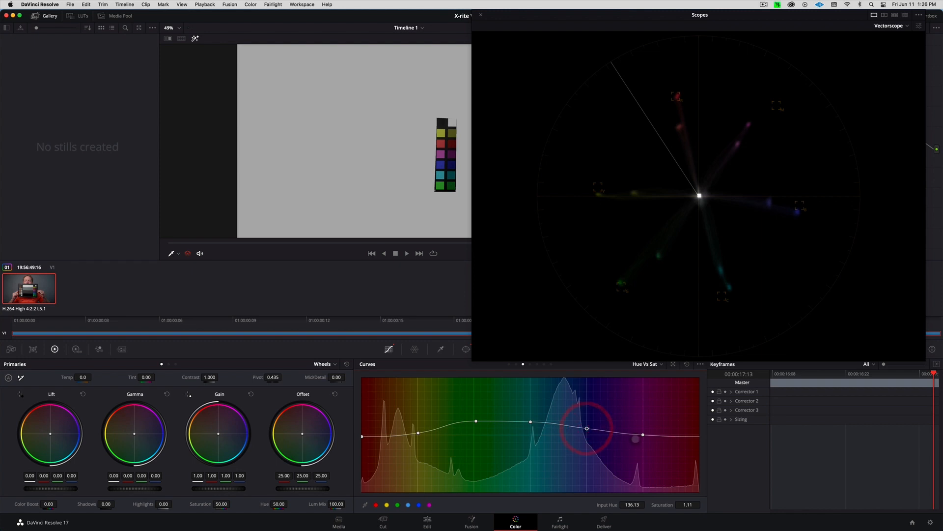
left_click_drag(642, 435, 641, 418)
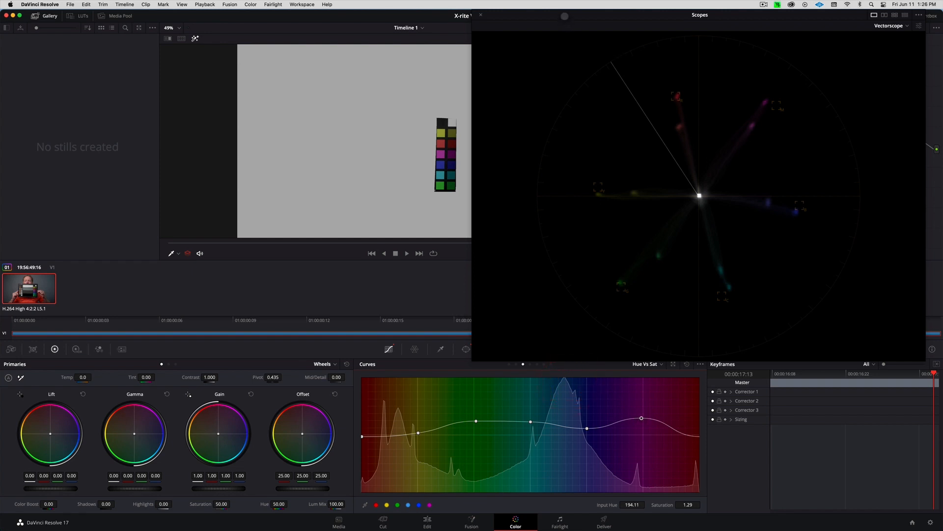
left_click_drag(565, 15, 669, 5)
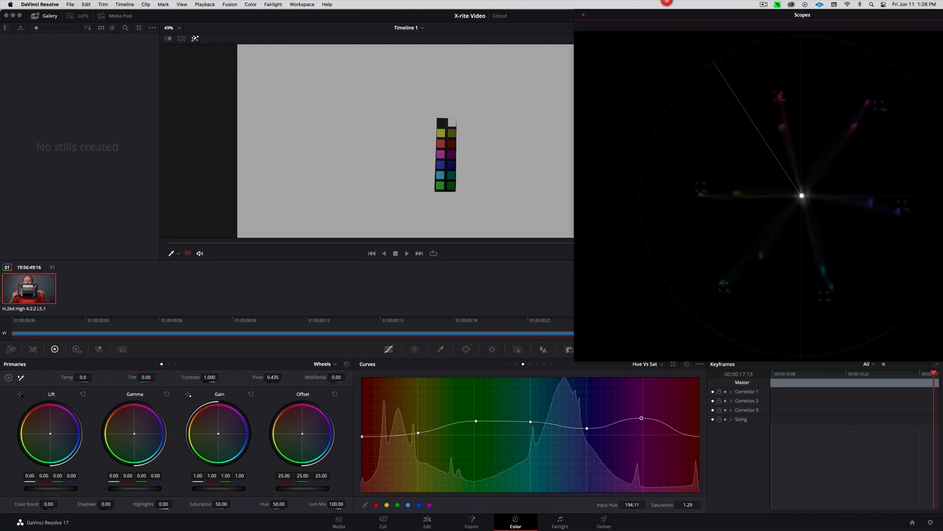
On the Hue vs Hue curve, add points at the red, yellow, green, cyan, blue and magenta hues
left_click(515, 364)
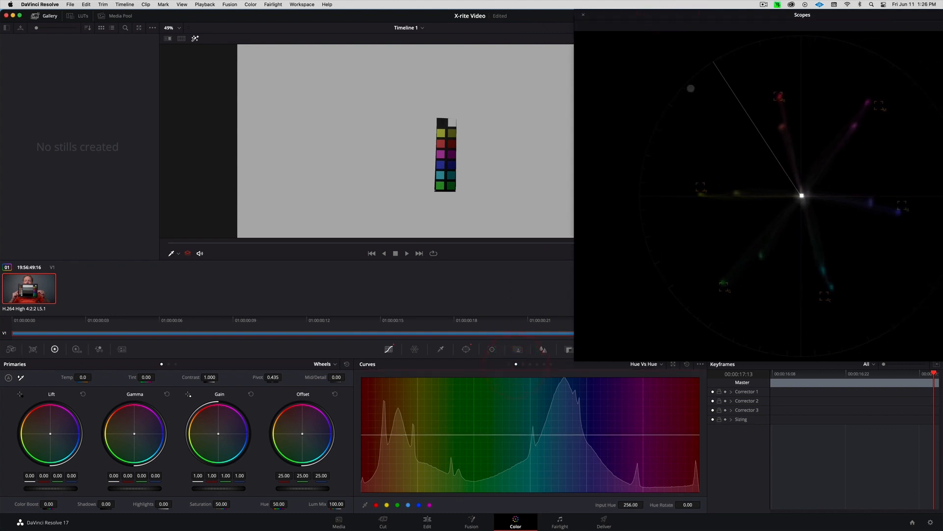
left_click_drag(703, 13, 568, 18)
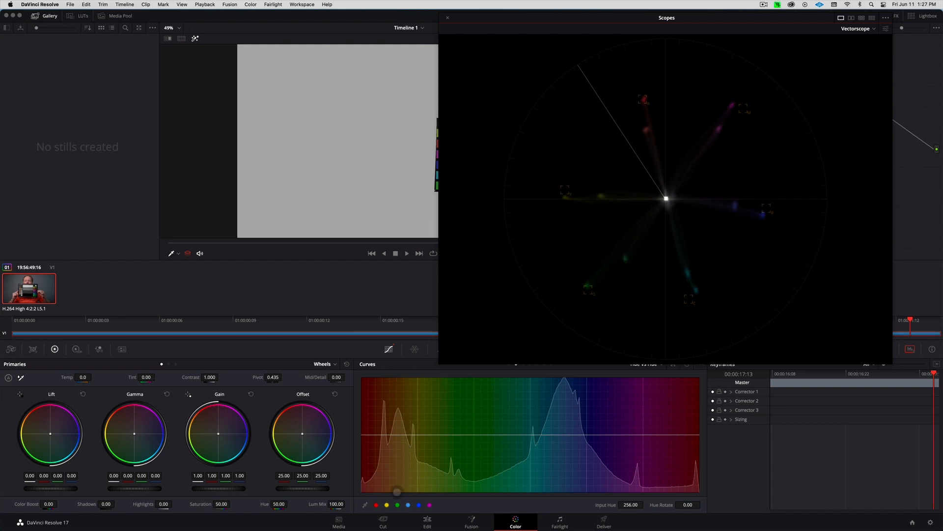
left_click(376, 505)
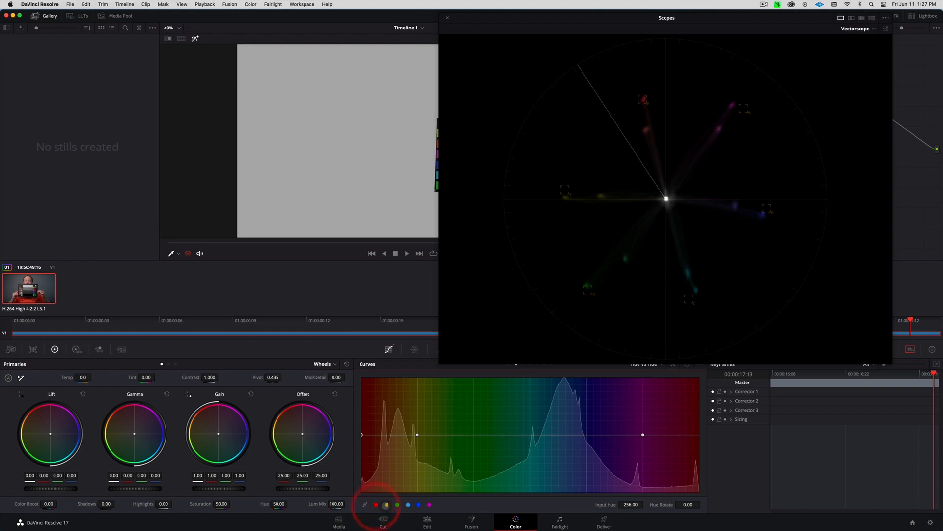
left_click(386, 504)
left_click(407, 505)
left_click(418, 504)
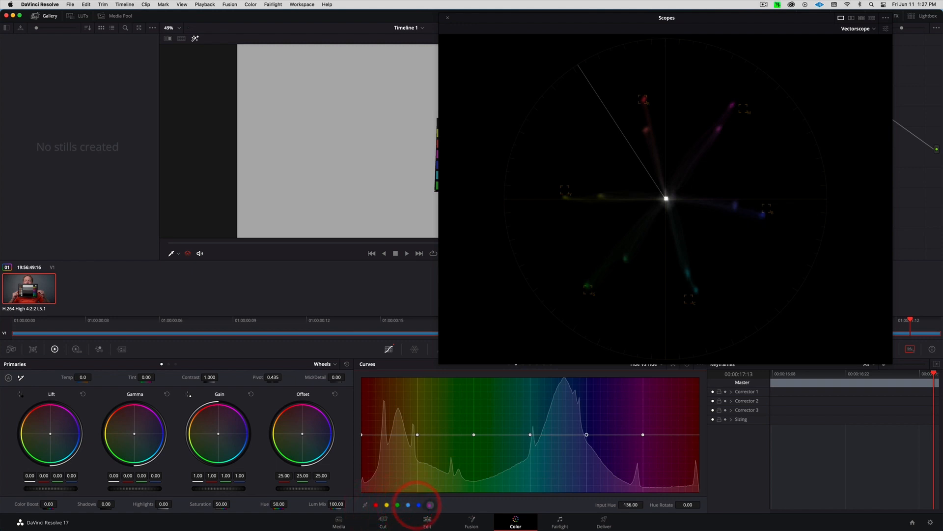
left_click(429, 504)
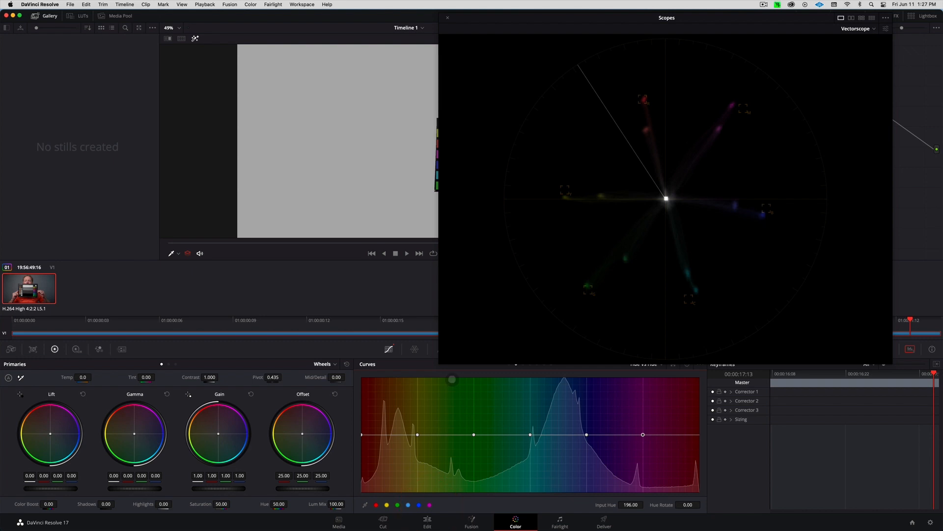
Rotate the red, yellow, green, cyan and blue hues slightly on the Hue vs Hue curve
left_click_drag(362, 434, 362, 434)
left_click_drag(417, 434, 416, 433)
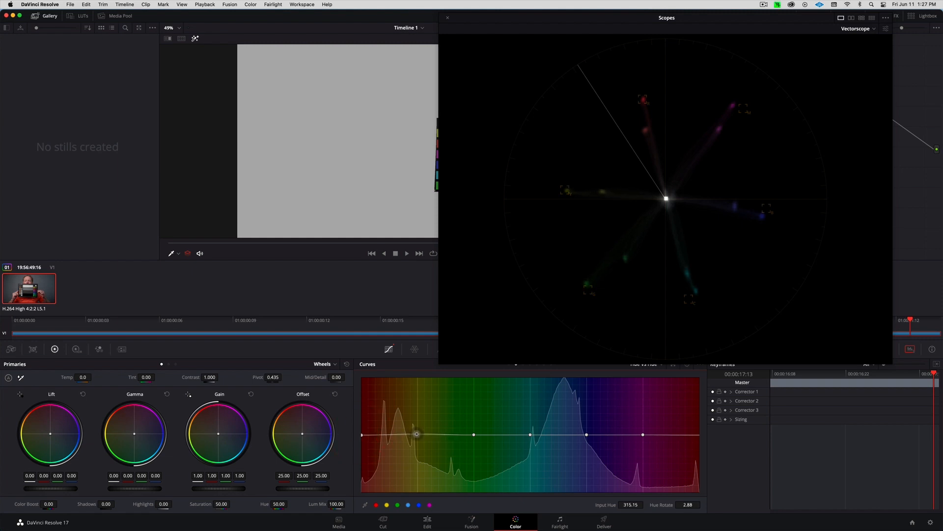
left_click_drag(474, 434, 473, 436)
left_click_drag(530, 435, 530, 433)
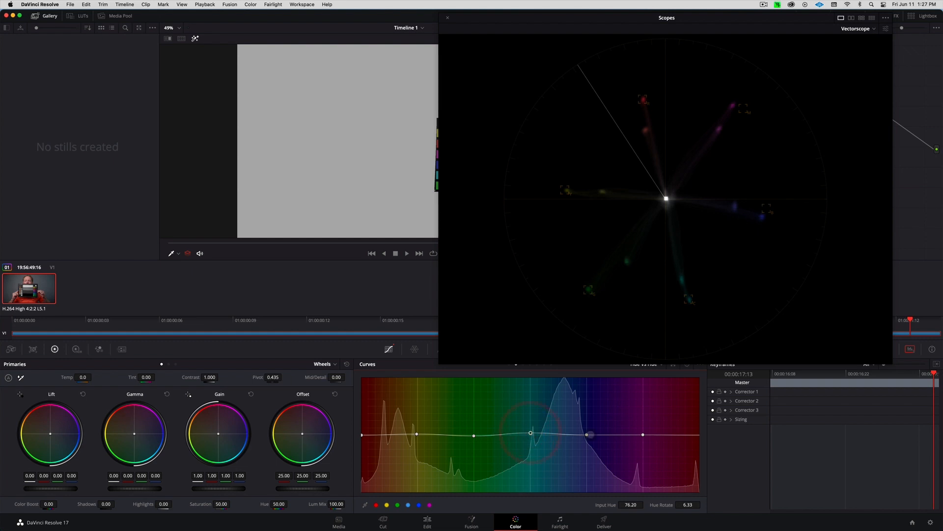
left_click_drag(587, 434, 643, 432)
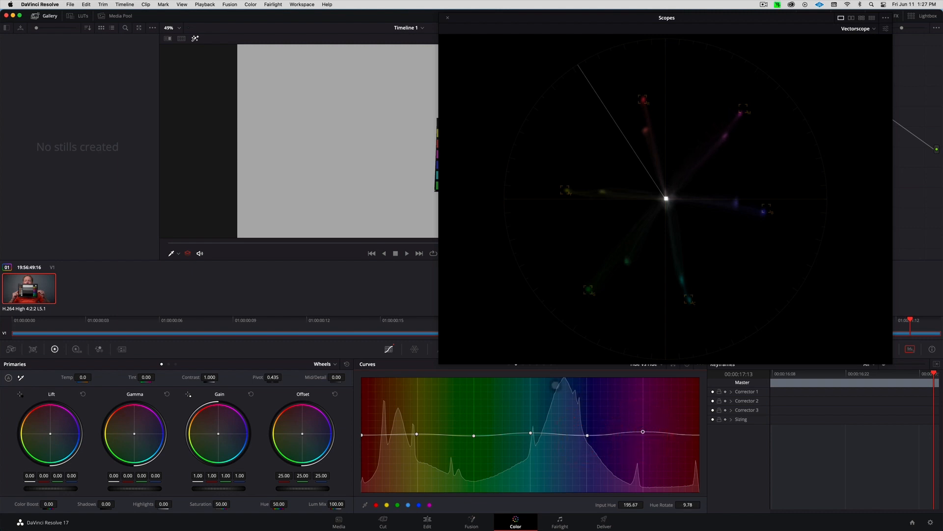
left_click(523, 365)
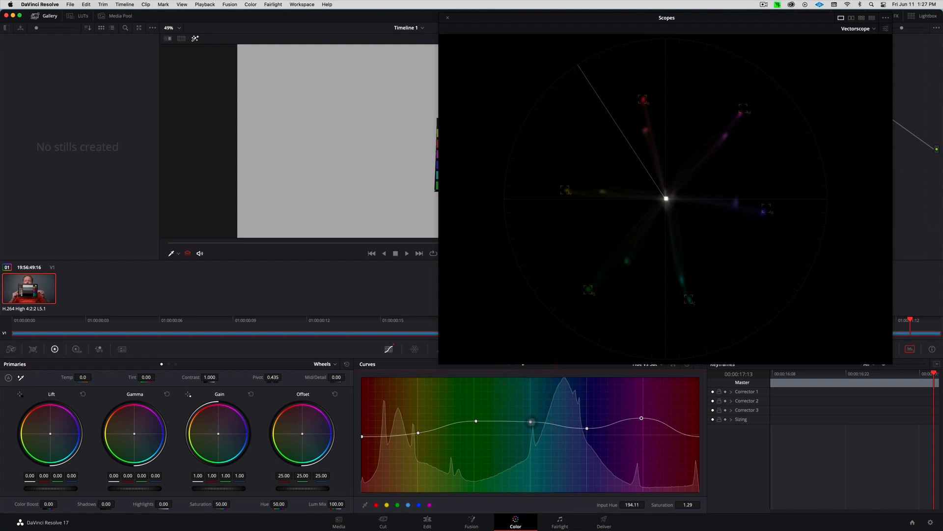
Nudge the Hue vs Sat points, leaving the hue 194.11 point at saturation 1.33
left_click_drag(530, 421, 530, 422)
left_click(362, 436)
left_click(362, 436)
left_click_drag(641, 418, 641, 416)
left_click(641, 416)
Close the floating scopes, turn off Highlight, compare node 03 on/off and show its Window palette
left_click(448, 17)
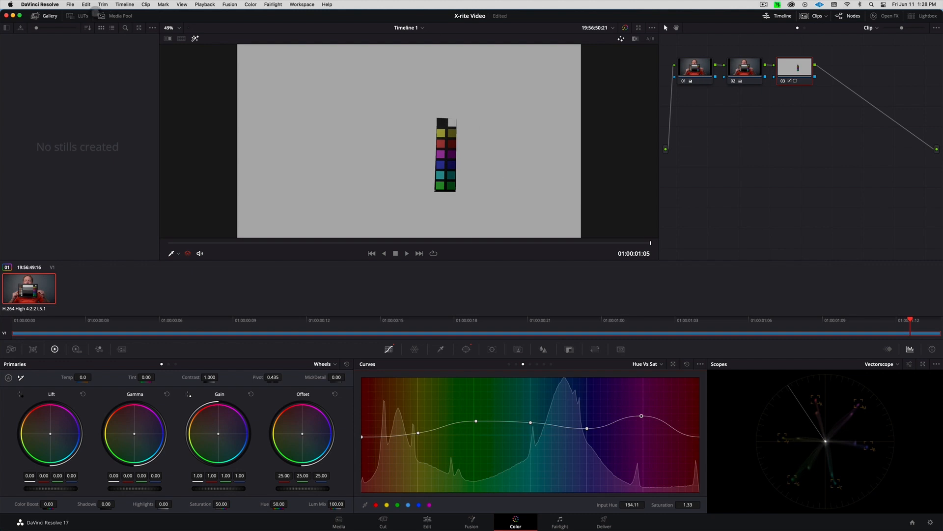
left_click(195, 38)
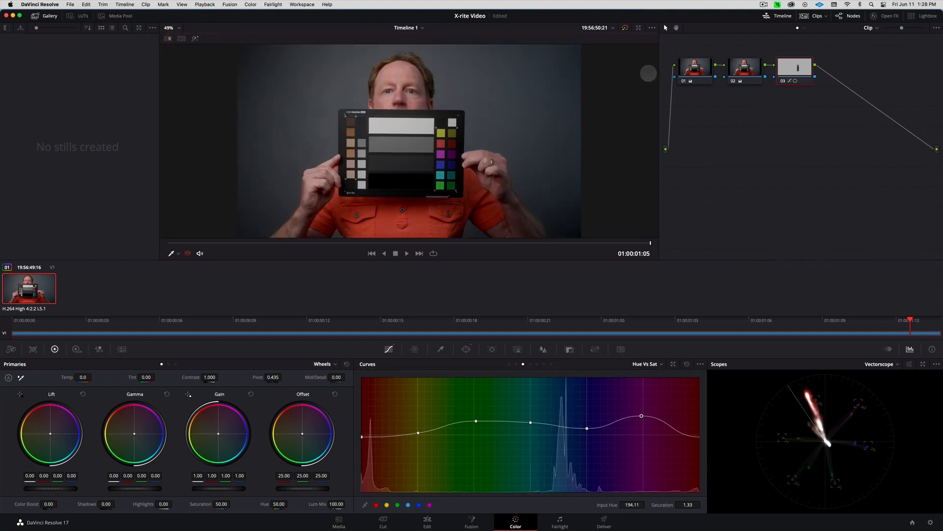
left_click(783, 80)
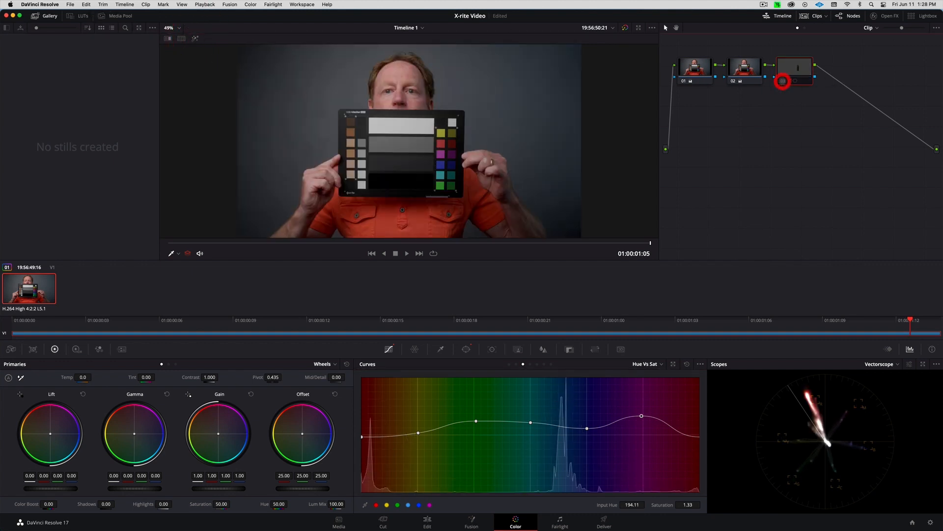
left_click(783, 80)
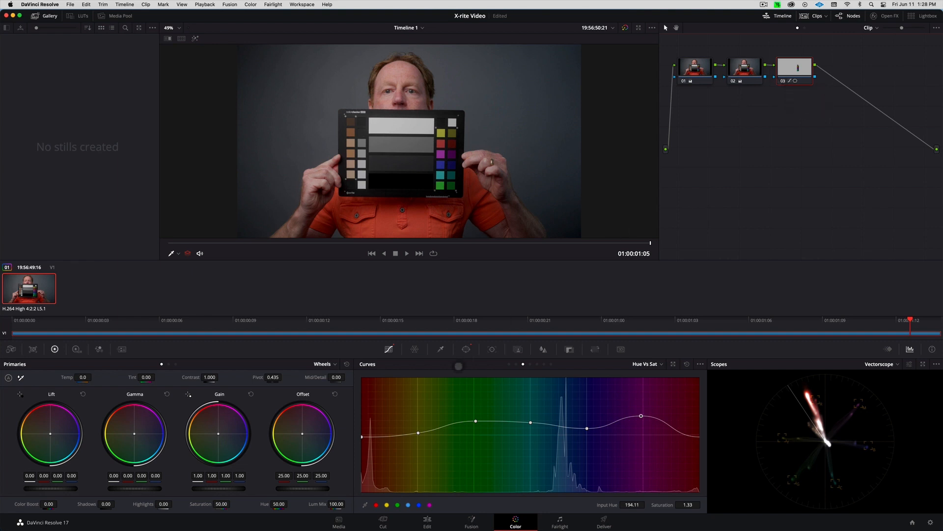
left_click(466, 348)
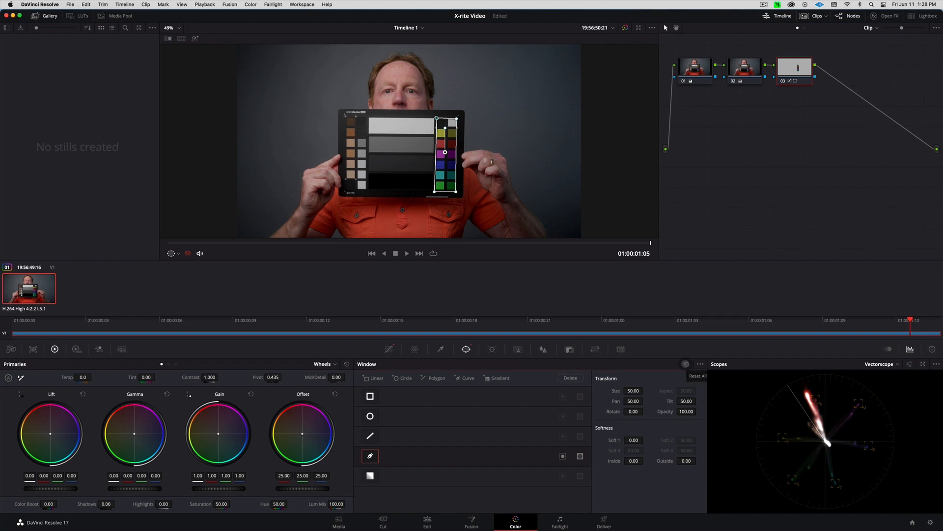
Reset node 03's power window so its curves affect the whole frame, then compare it on/off
left_click(686, 364)
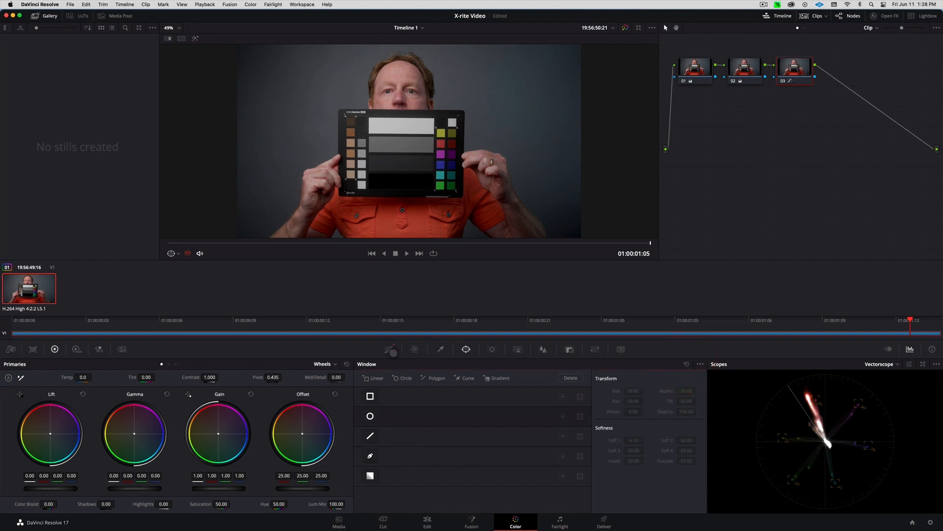
left_click(389, 349)
left_click(783, 81)
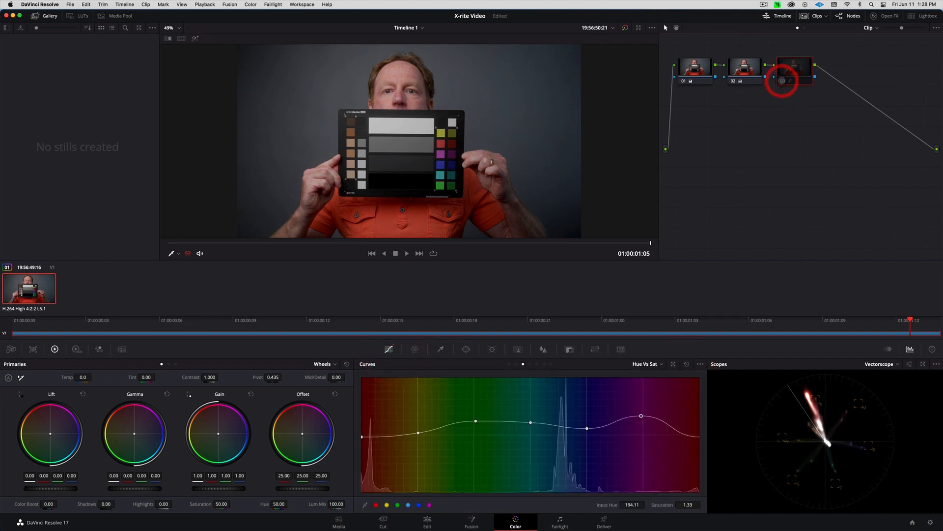
left_click(783, 81)
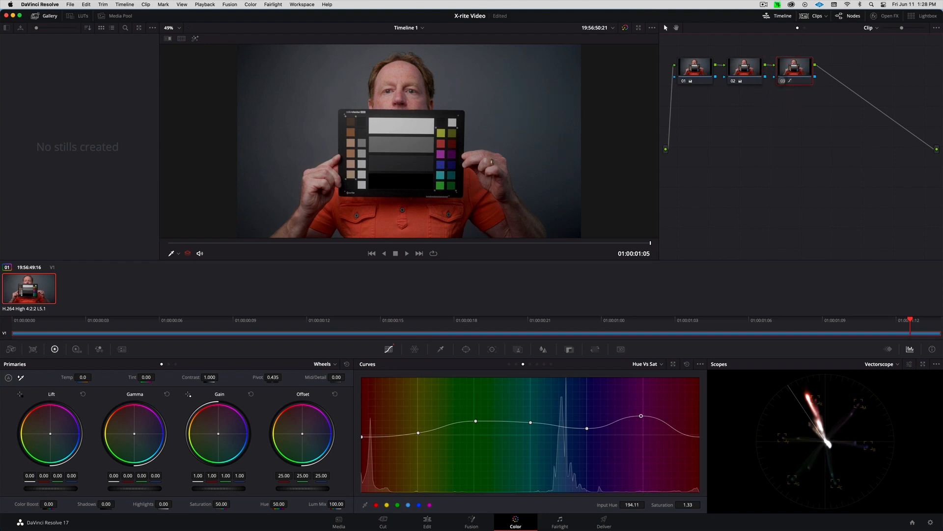
left_click(783, 80)
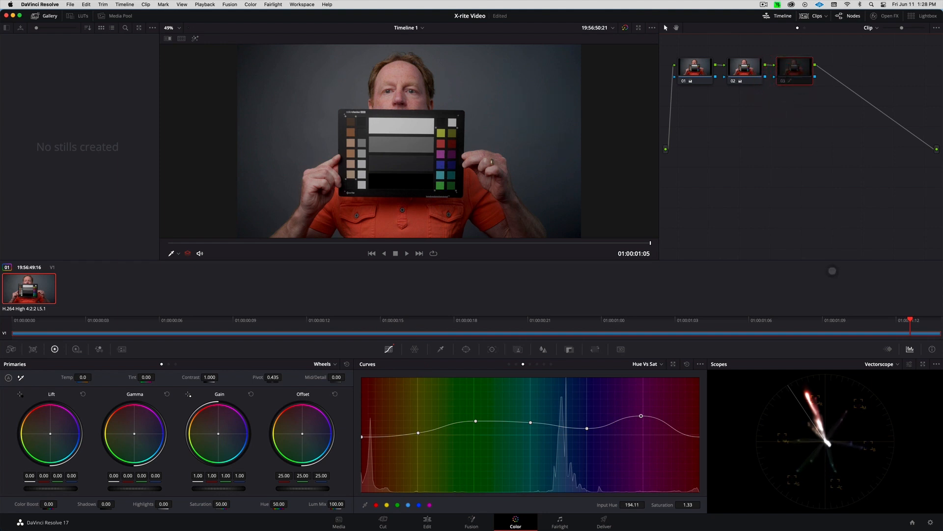
Show the vectorscope in a large floating window and compare node 03's trace on and off
left_click(922, 363)
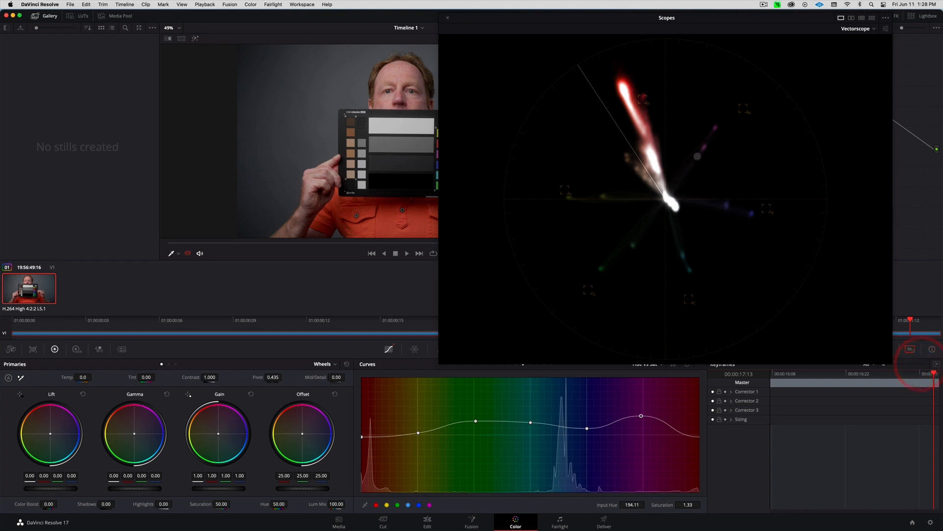
left_click_drag(595, 17, 405, 169)
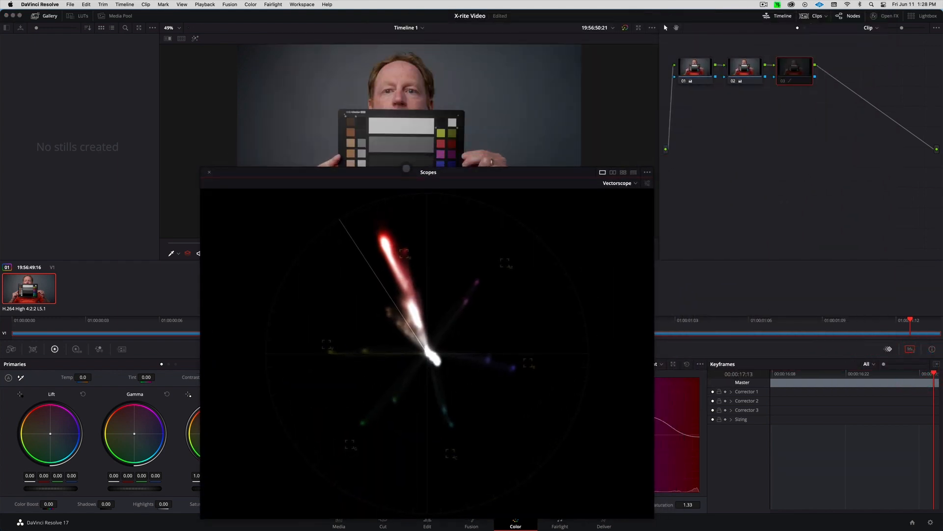
left_click(783, 81)
left_click(782, 81)
left_click(783, 81)
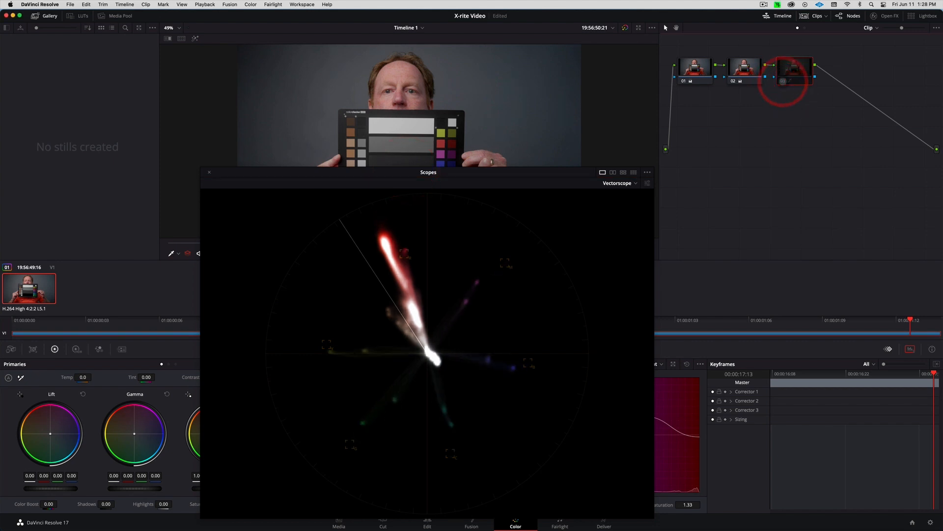
left_click(783, 81)
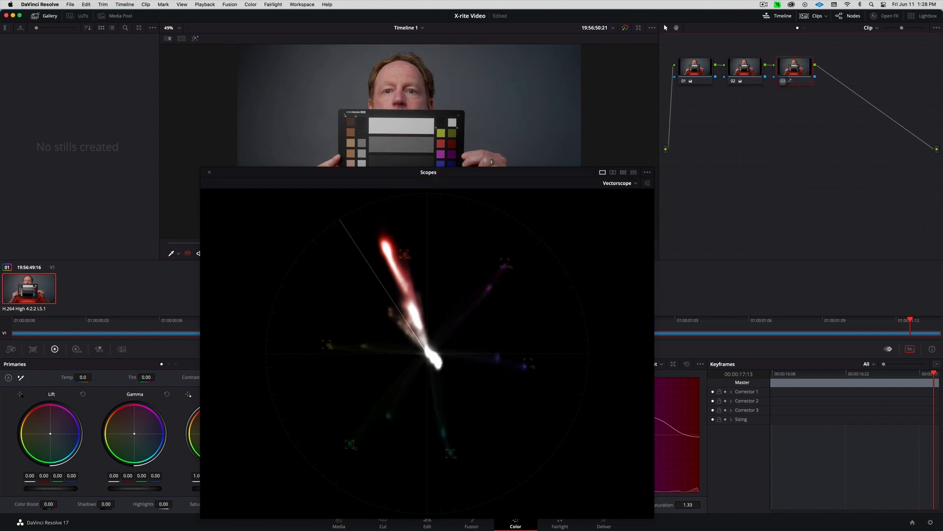
left_click_drag(455, 173, 617, 125)
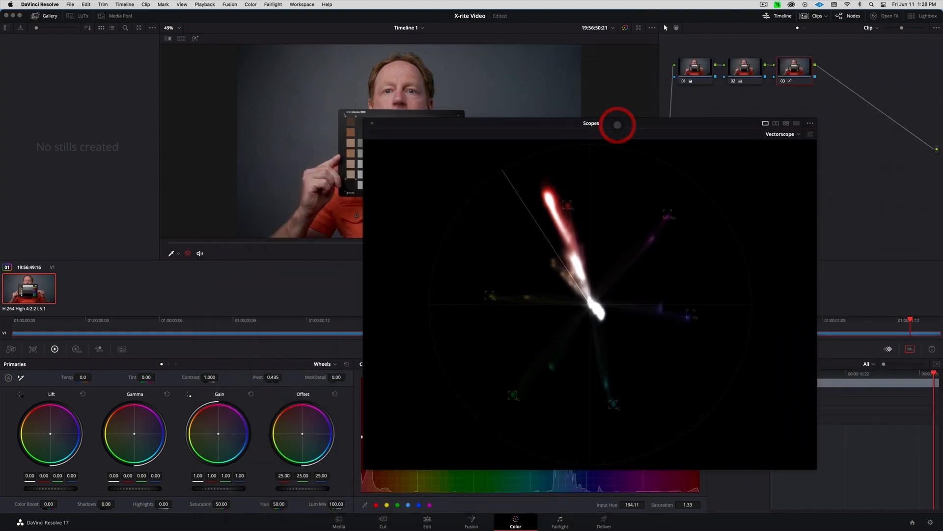
Add serial node 04 after node 03 and reposition the floating Scopes window
key("alt+s")
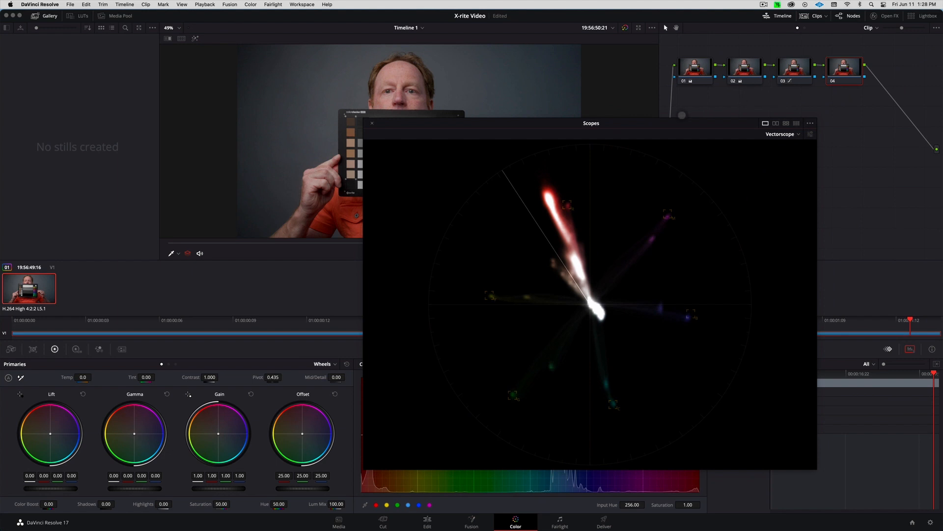
left_click_drag(682, 120, 813, 37)
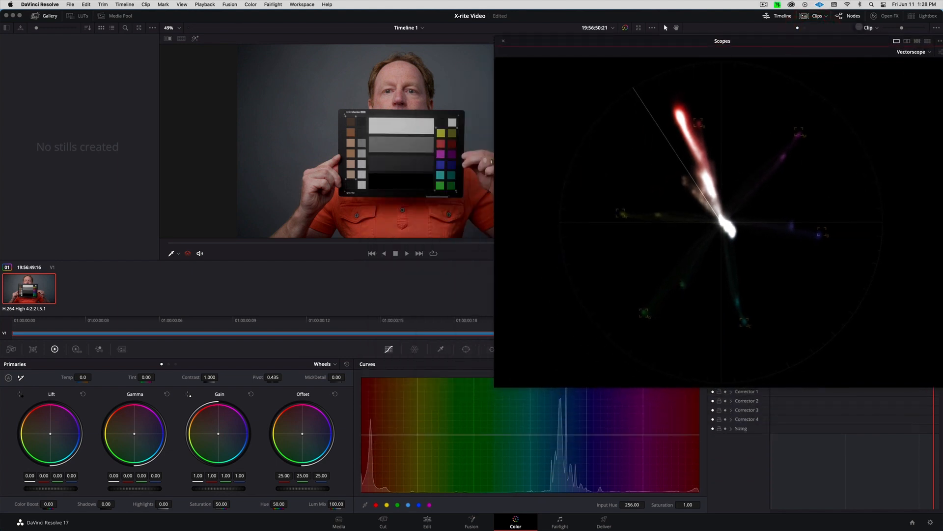
left_click(811, 33)
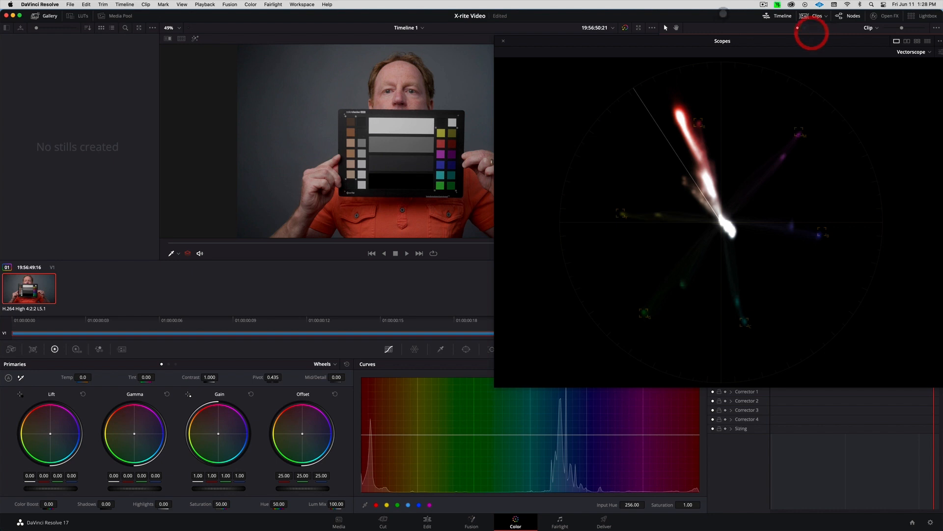
left_click_drag(661, 42, 622, 42)
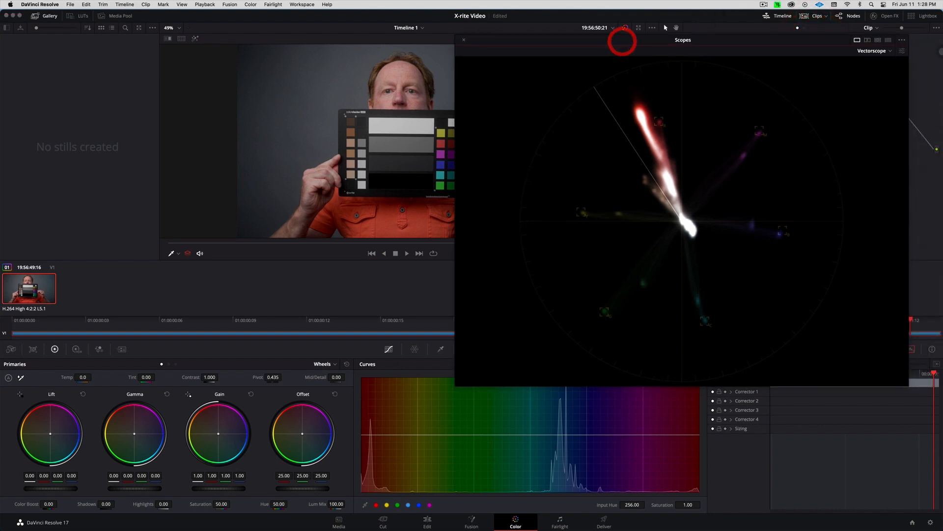
Check the vectorscope display settings for the skin tone indicator, then dock the vectorscope again
left_click(901, 51)
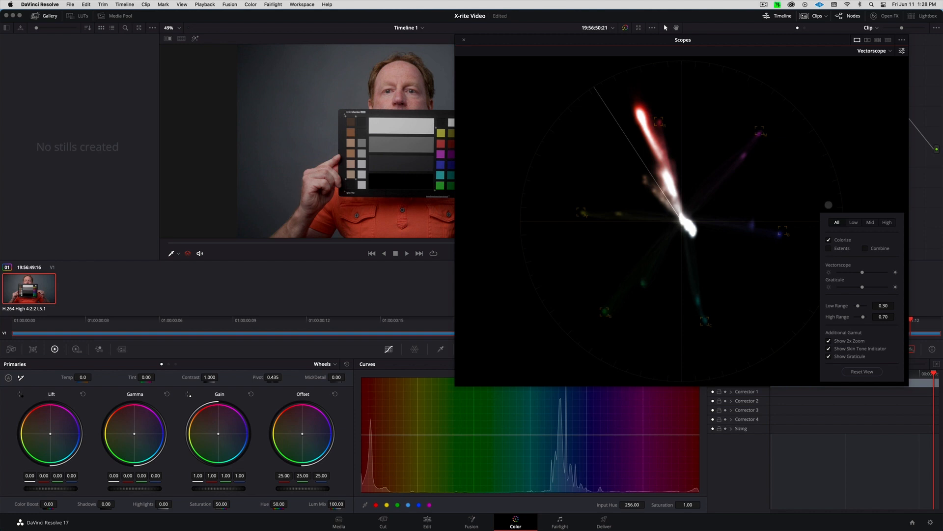
left_click(875, 163)
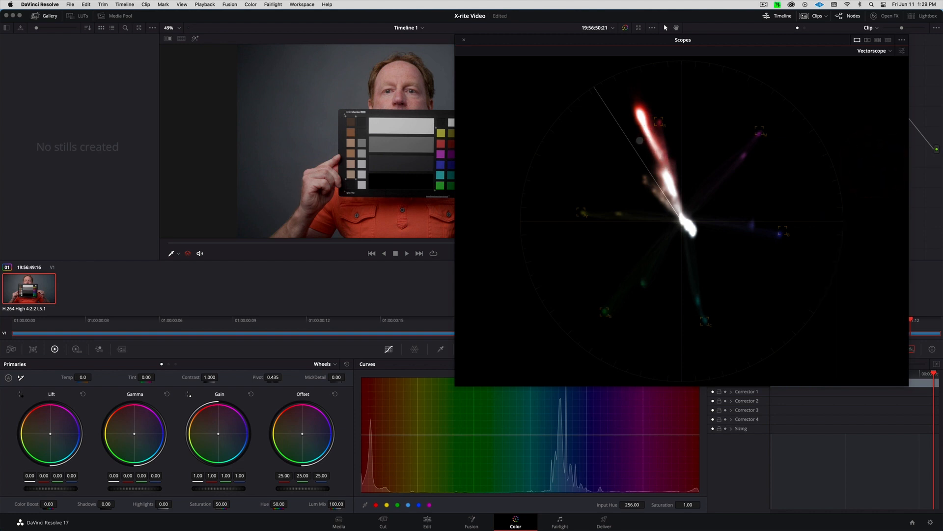
left_click(639, 141)
mouse_move(725, 11)
left_mouse_down()
mouse_move(737, 90)
mouse_move(734, 5)
mouse_move(720, 8)
left_mouse_up()
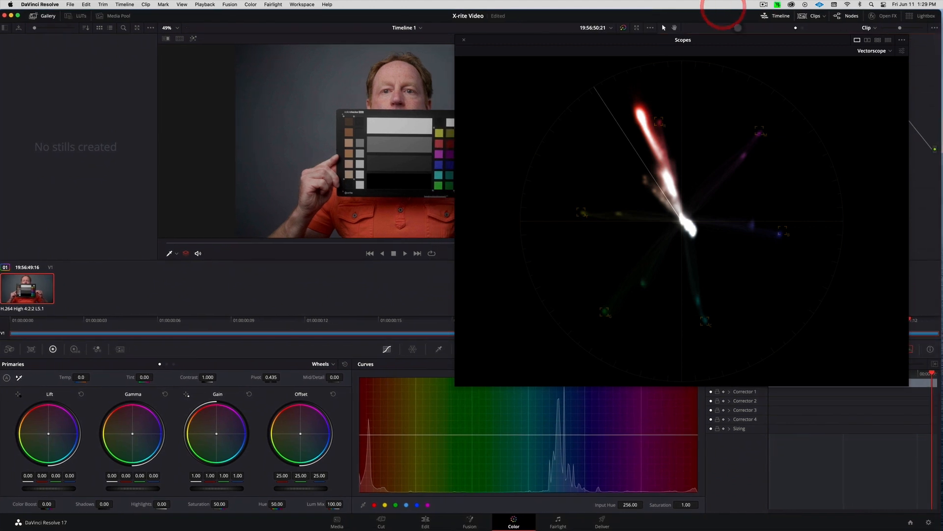
left_click(464, 40)
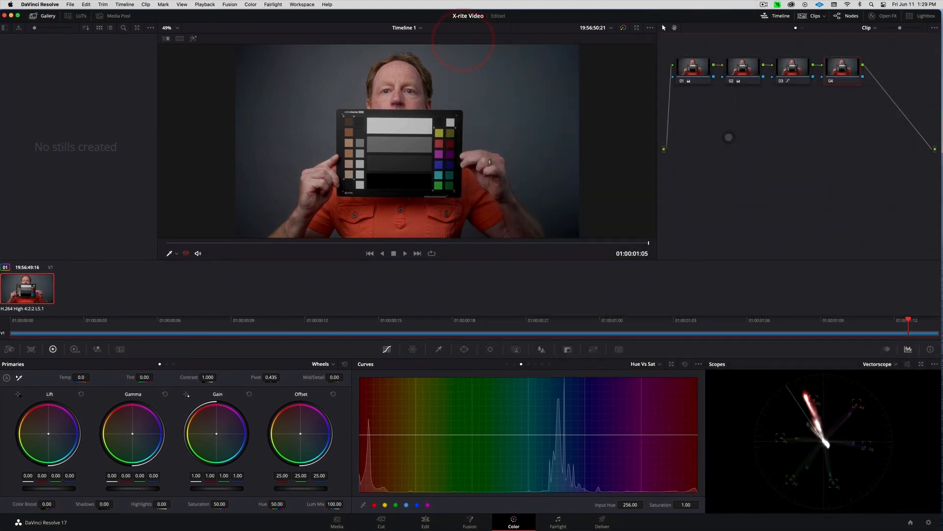
On node 04, add red points on the Hue vs Hue curve and rotate hue 256.39 by -1.73
left_click(844, 69)
left_click(375, 505)
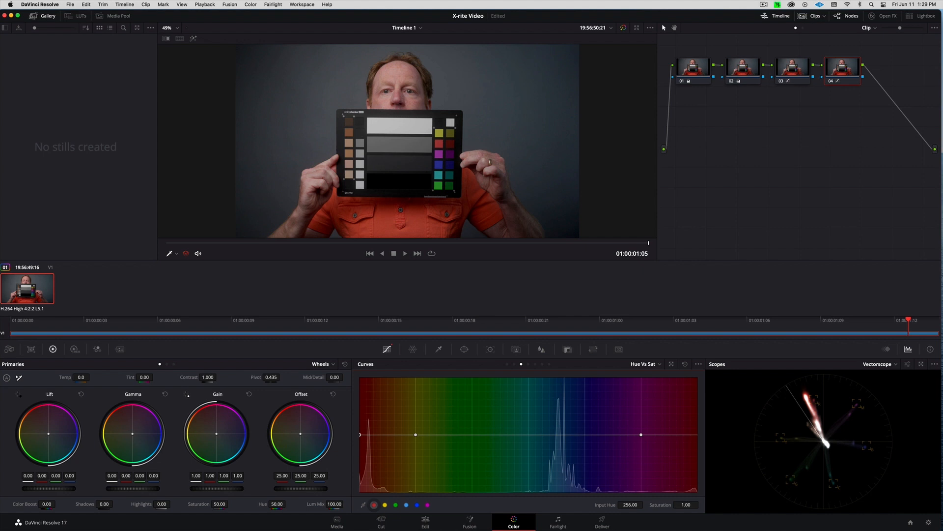
left_click(514, 364)
left_click(374, 505)
left_click_drag(360, 434, 360, 434)
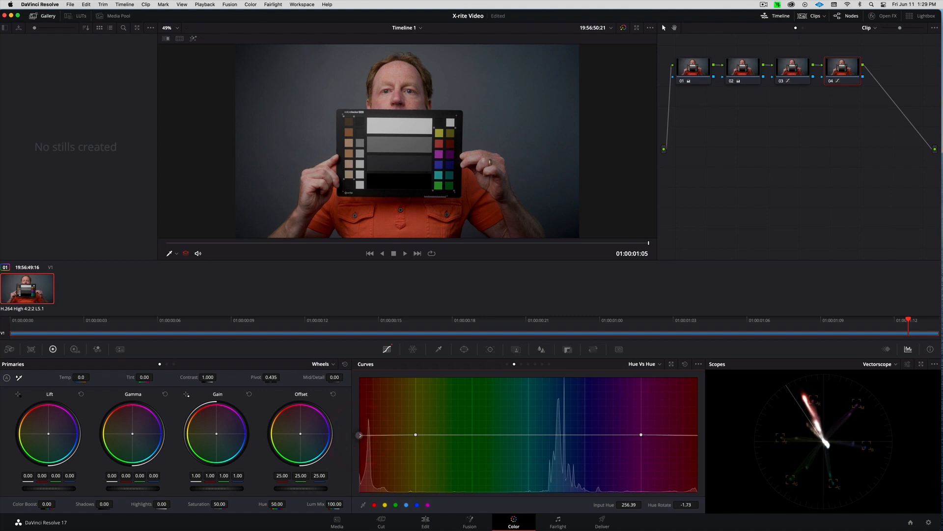